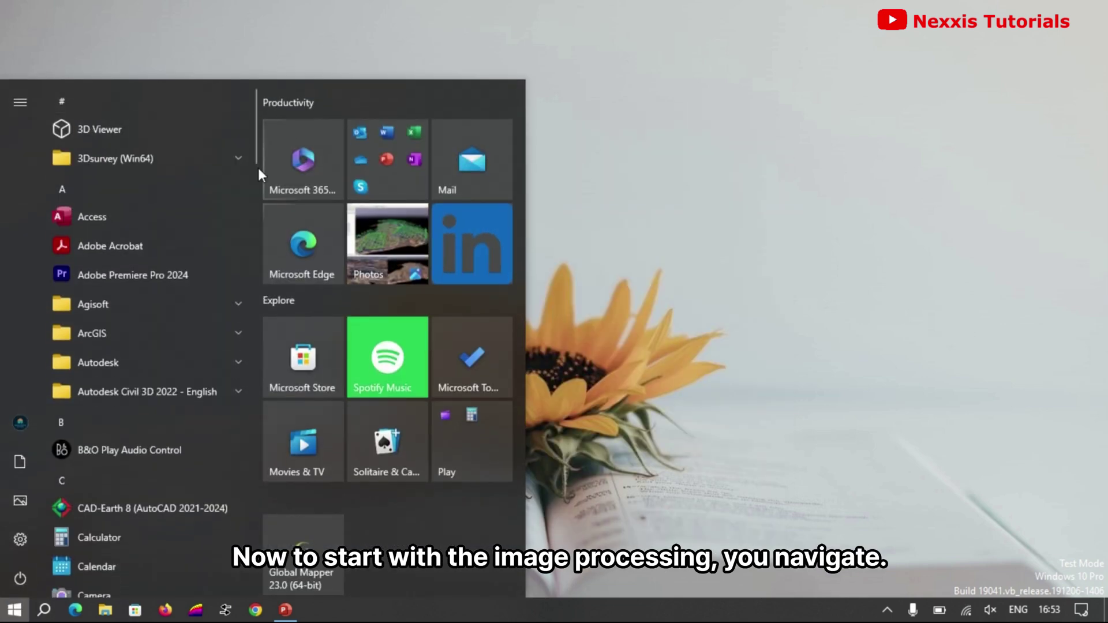
# Launch 3Dsurvey from the 3Dsurvey (Win64) program folder and start a new project.
pyautogui.click(244, 163)
pyautogui.click(214, 196)
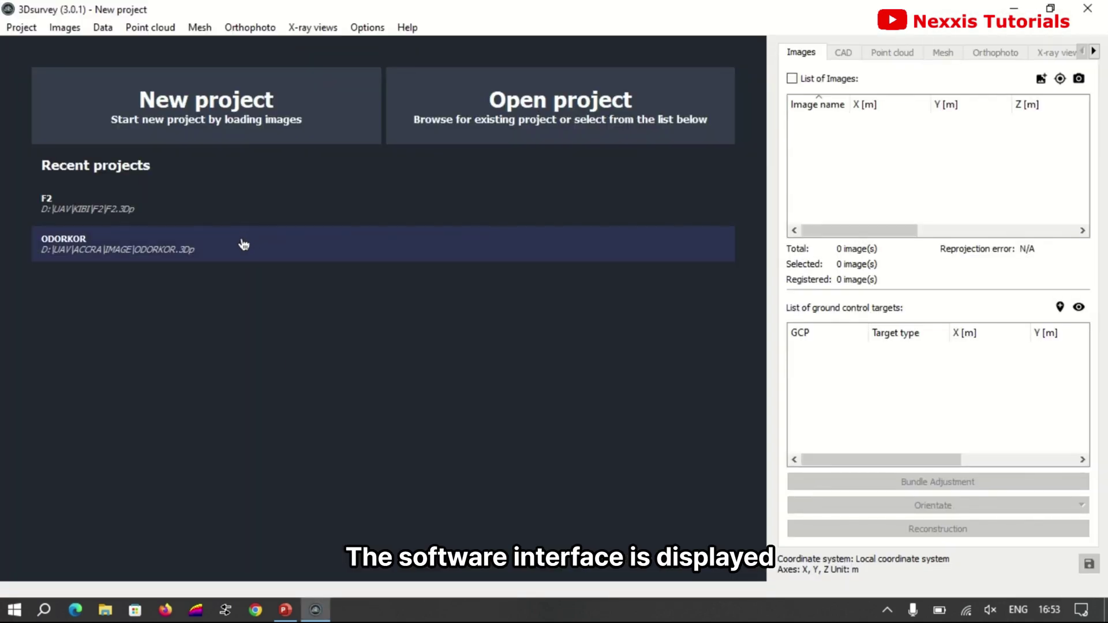
pyautogui.click(202, 109)
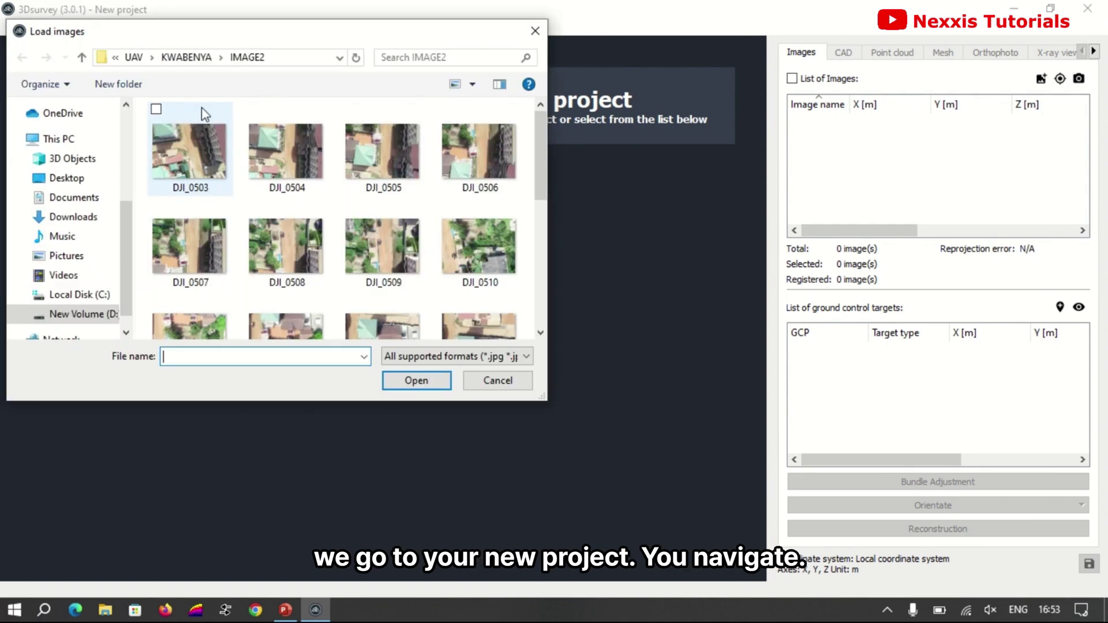
# Load all the drone images from the IMAGE2 folder inside UAV\KWABENYA into the project.
pyautogui.click(145, 59)
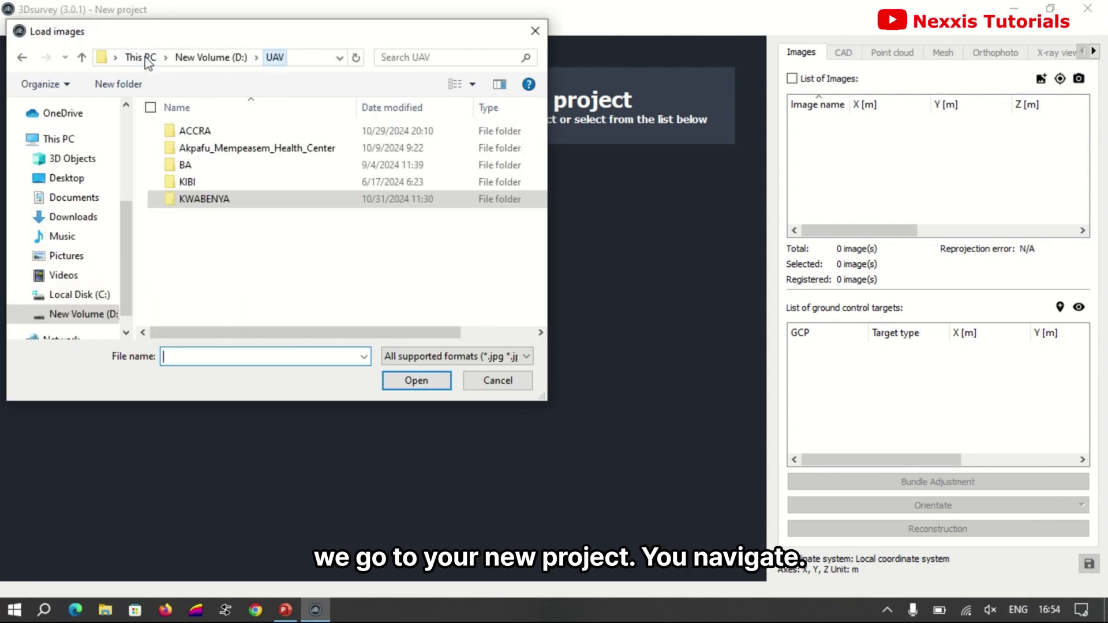
pyautogui.doubleClick(237, 202)
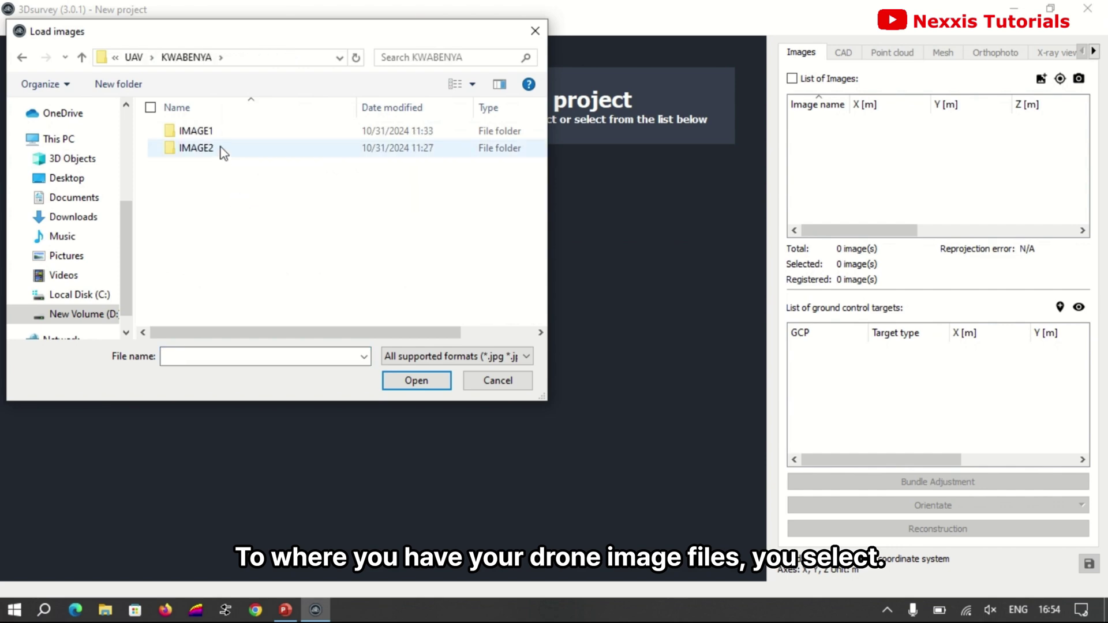
pyautogui.doubleClick(221, 149)
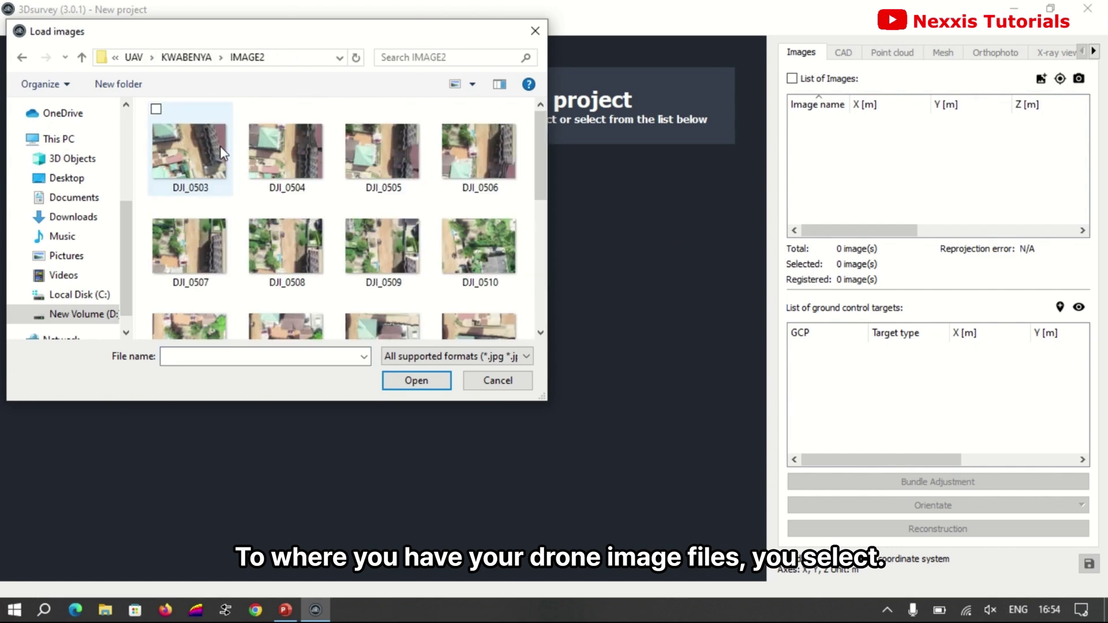
pyautogui.click(224, 160)
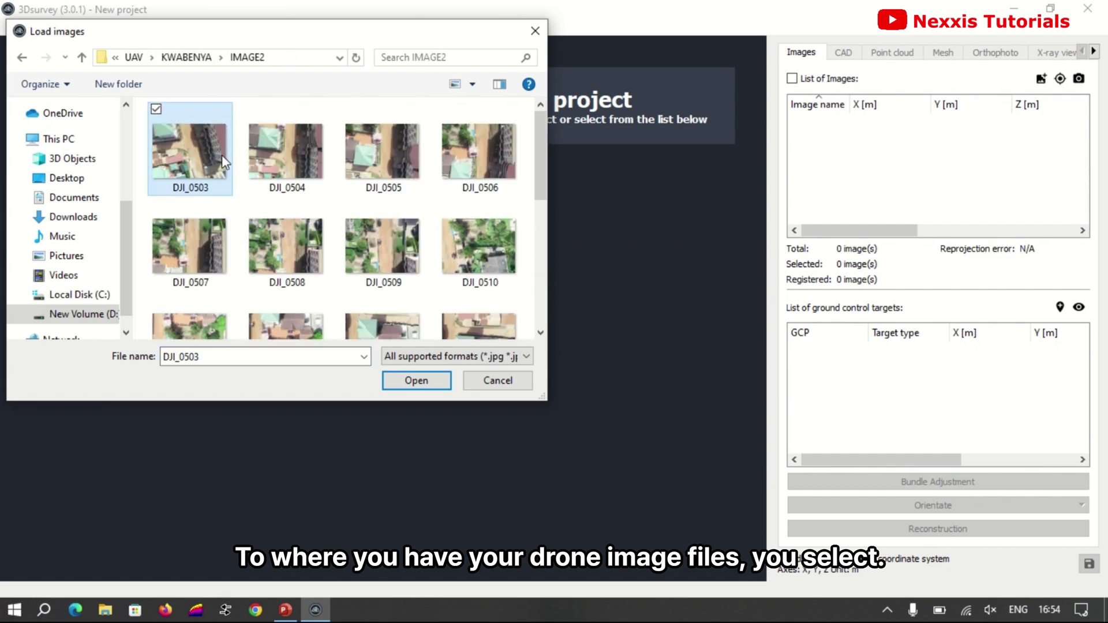
pyautogui.hotkey('ctrl', 'a')
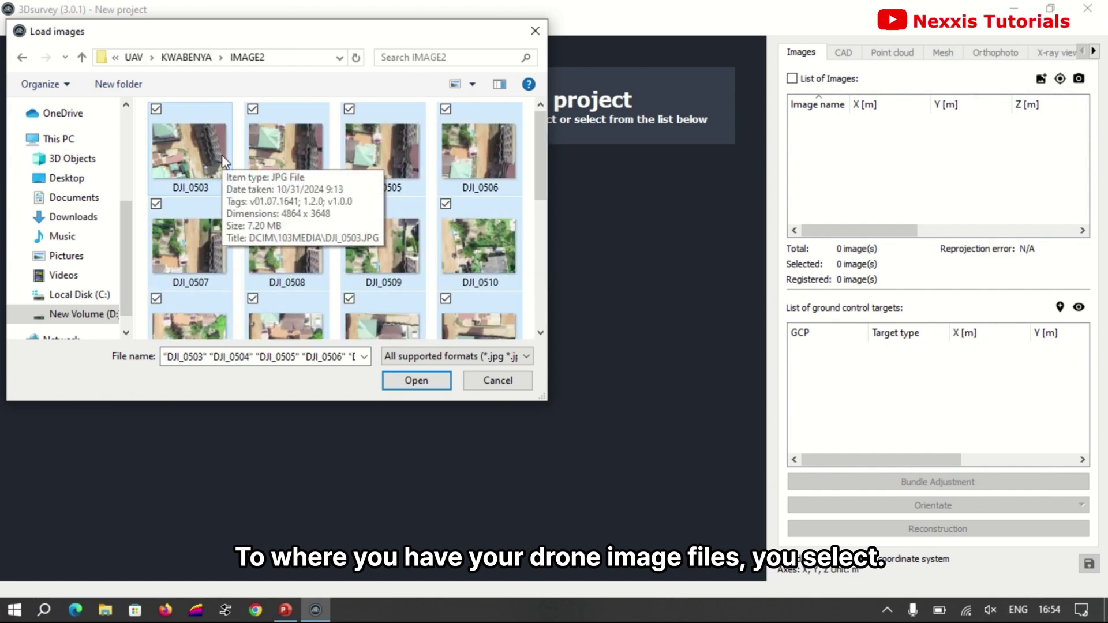
pyautogui.click(411, 382)
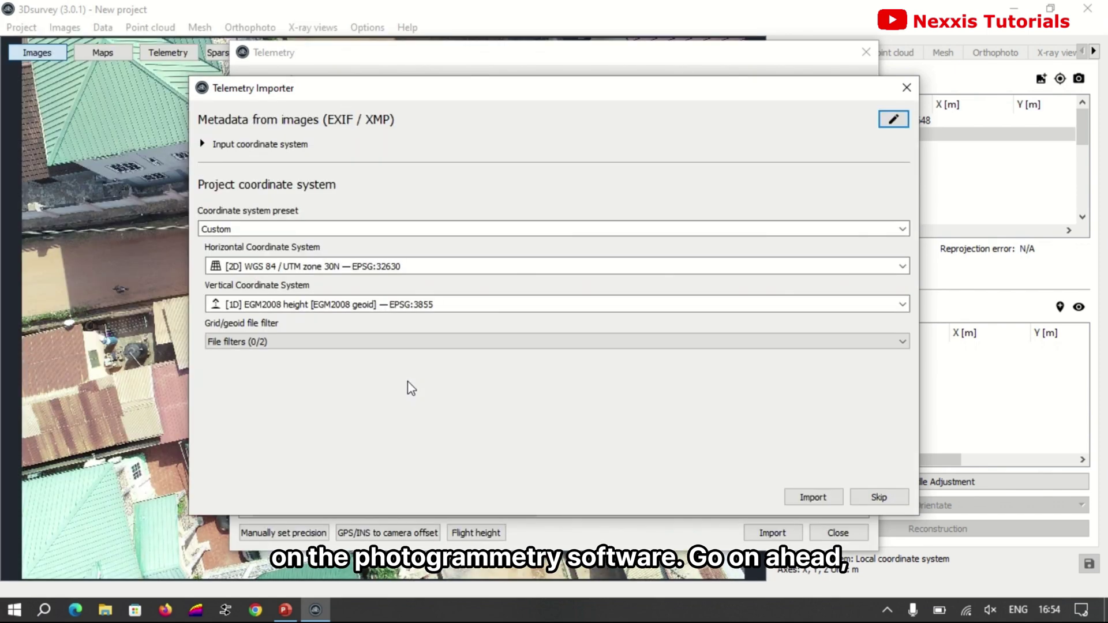
# Import the image telemetry using WGS 84 / UTM zone 30N horizontal and EGM2008 height vertical coordinate systems, and close the telemetry table.
pyautogui.click(902, 266)
pyautogui.click(903, 267)
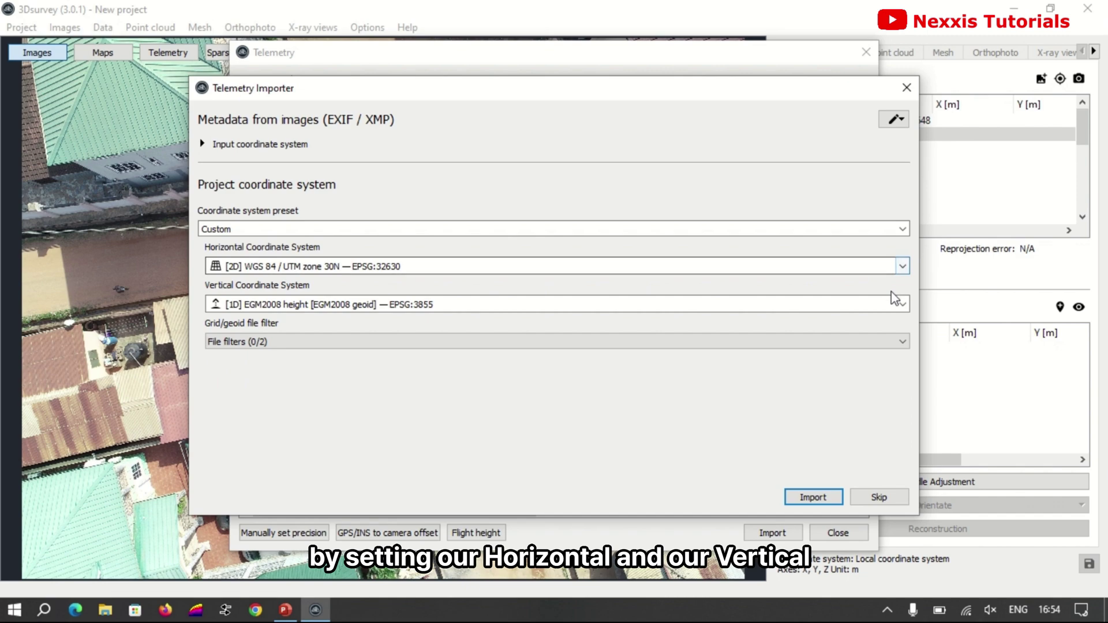
pyautogui.click(903, 305)
pyautogui.click(903, 304)
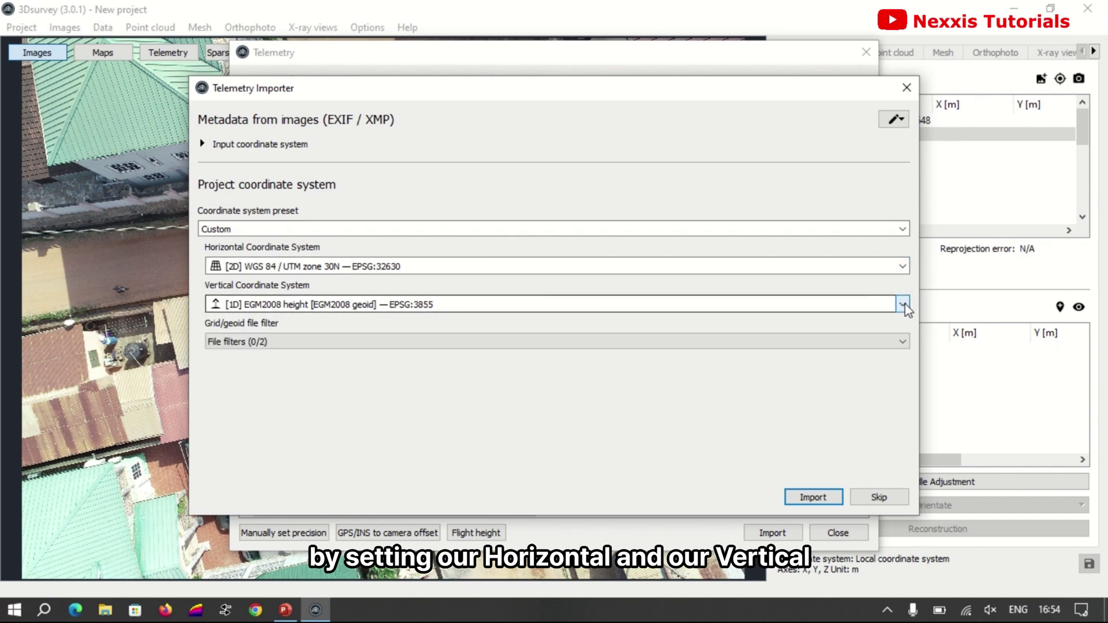
pyautogui.click(801, 496)
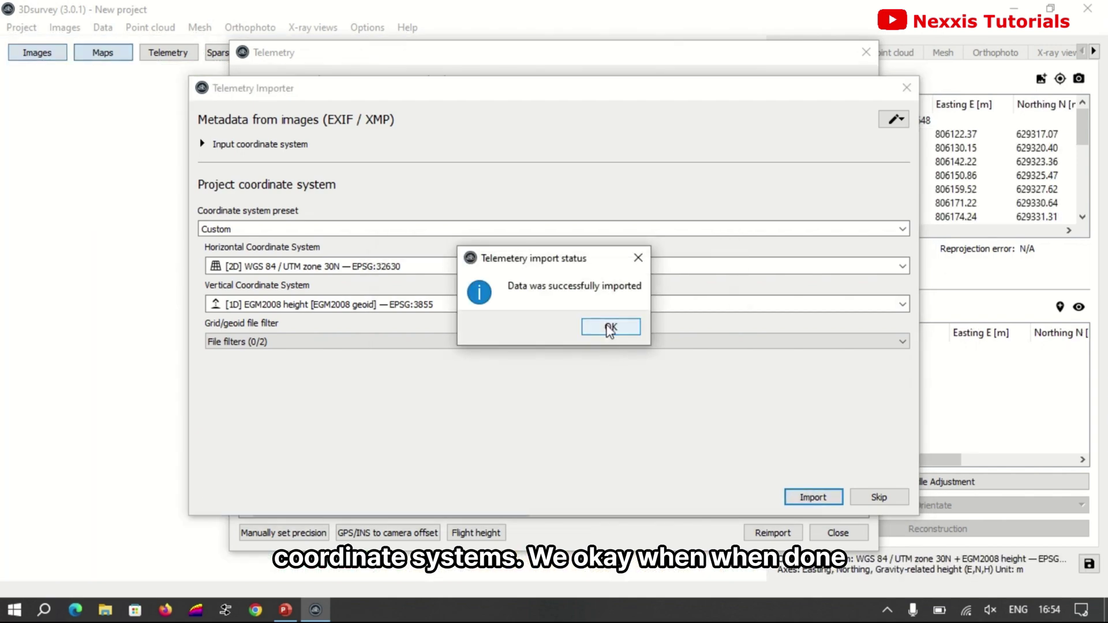
pyautogui.click(609, 328)
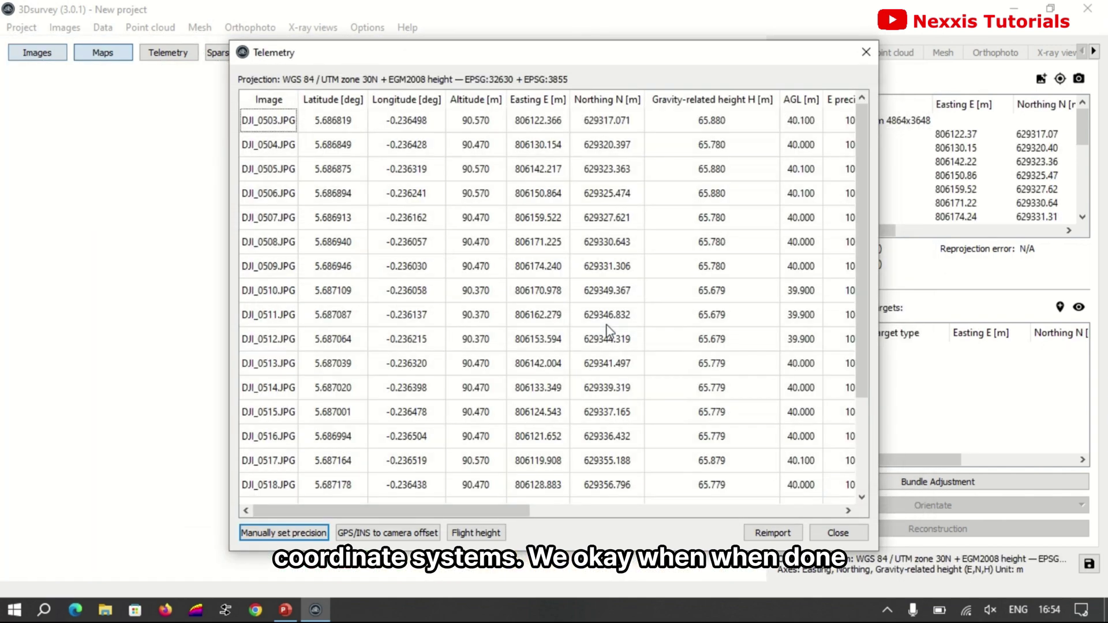
pyautogui.click(829, 534)
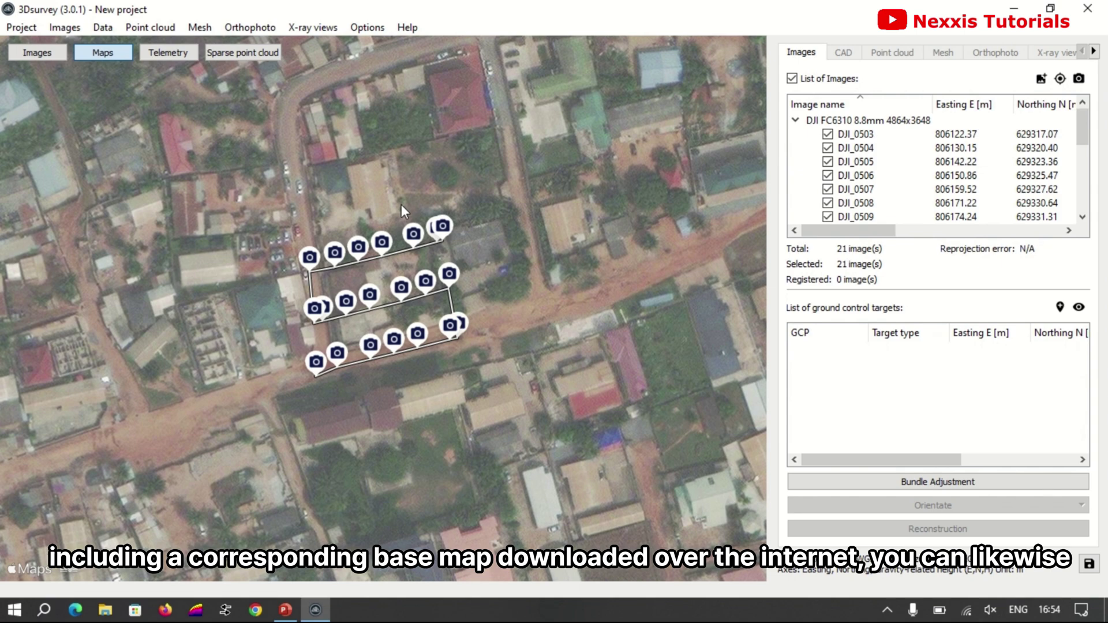
# Look through the telemetry, map, image and sparse point cloud views of the loaded dataset, ending on the map.
pyautogui.click(174, 55)
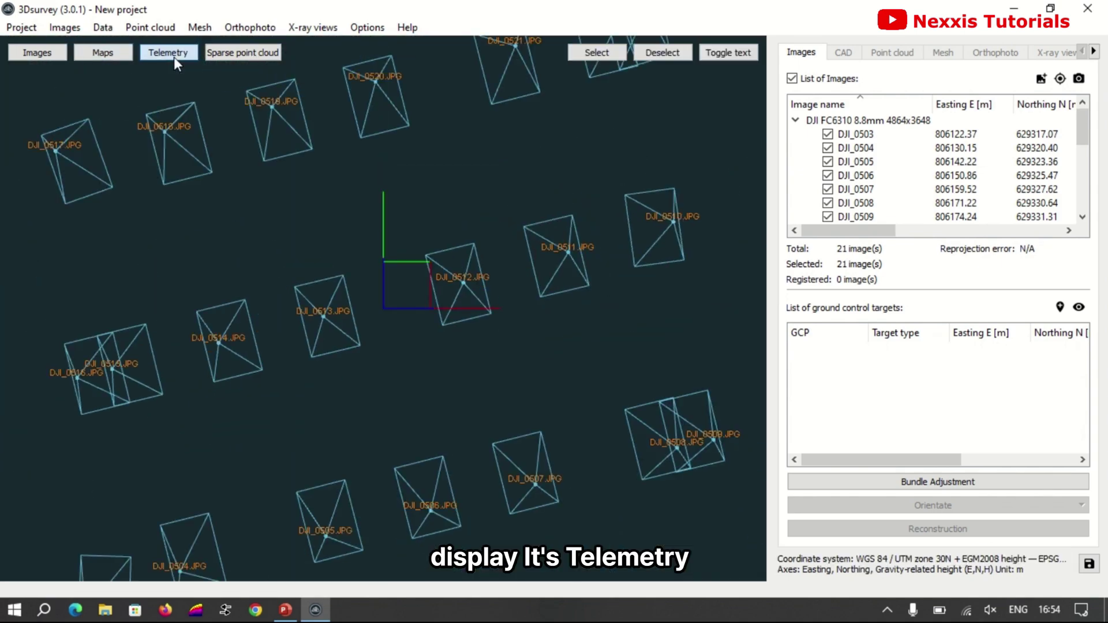
pyautogui.click(84, 53)
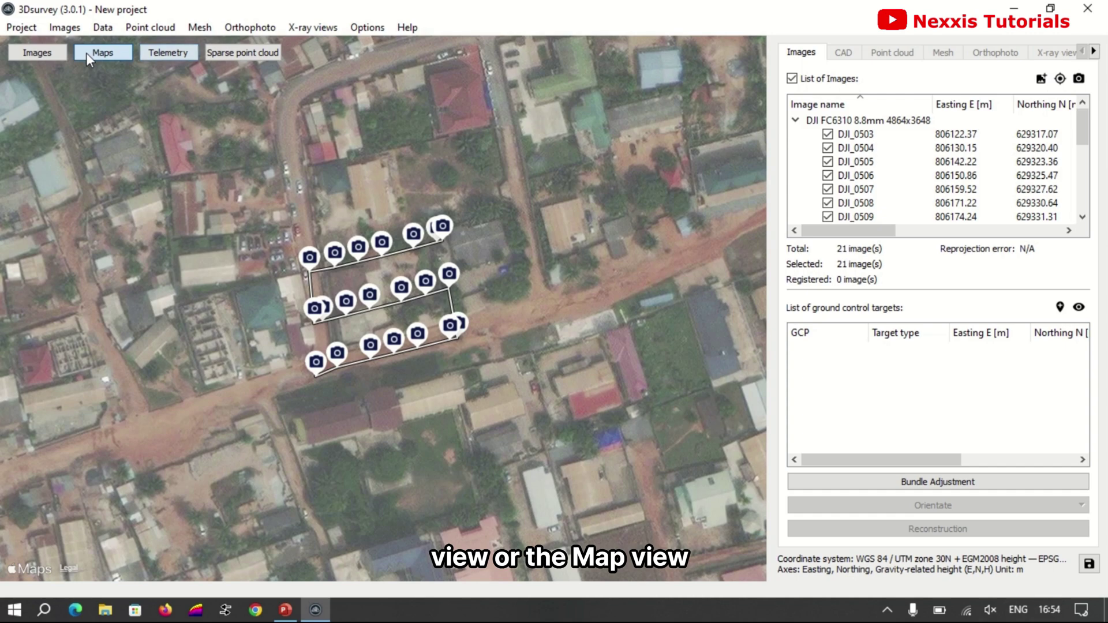
pyautogui.click(22, 52)
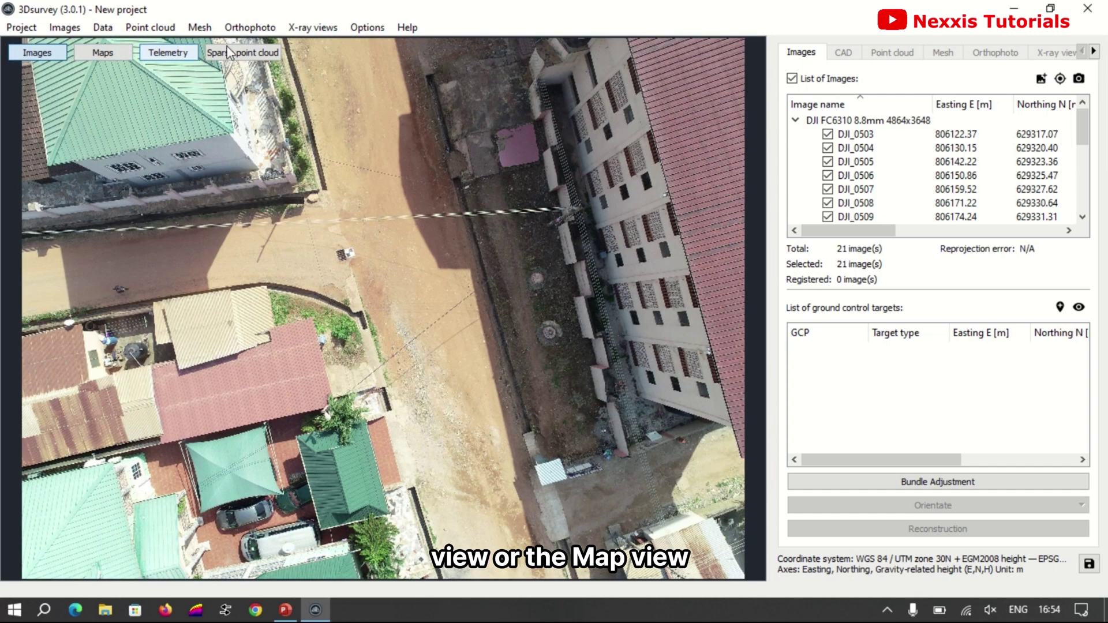
pyautogui.click(245, 53)
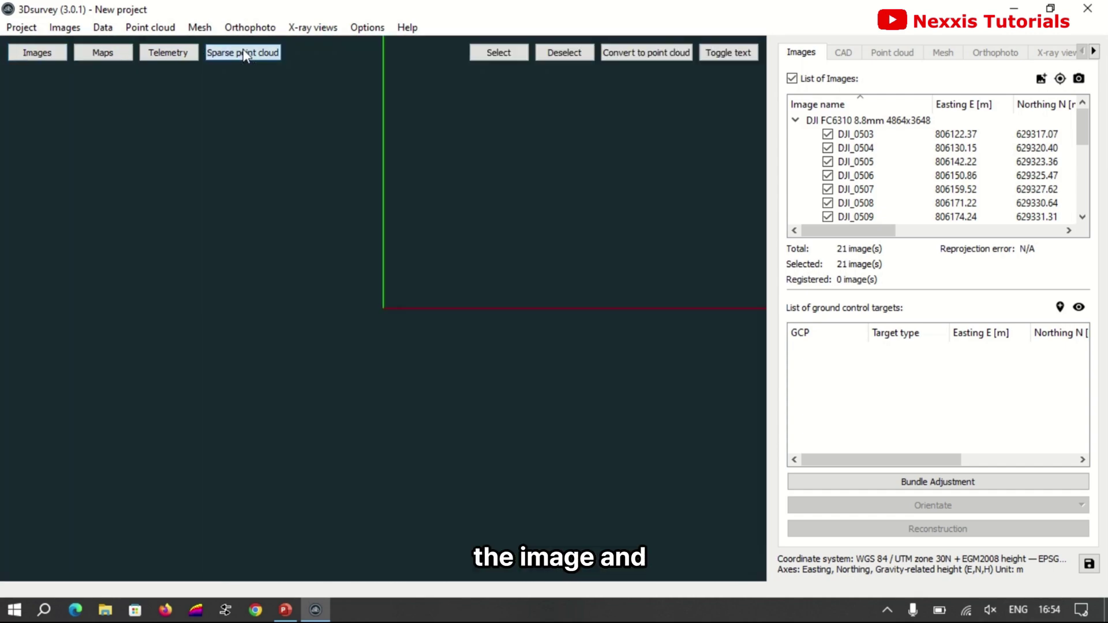
pyautogui.click(159, 50)
pyautogui.click(99, 53)
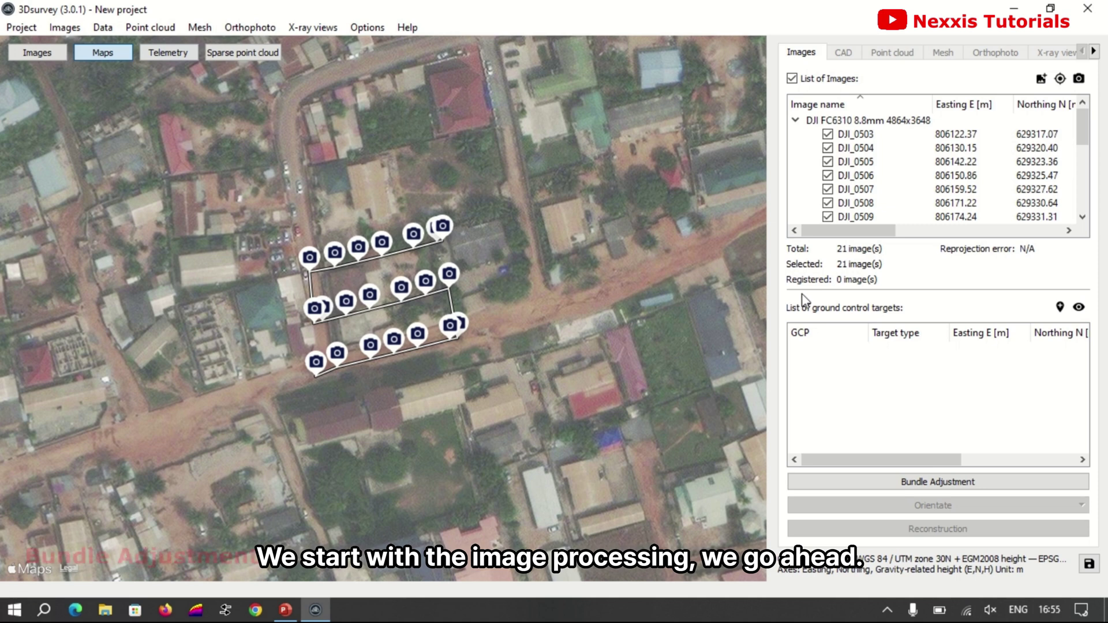
# Run the bundle adjustment in Incremental mode, keeping the expanded feature detection, Telemetry pair selection and Auto orientation settings.
pyautogui.click(928, 485)
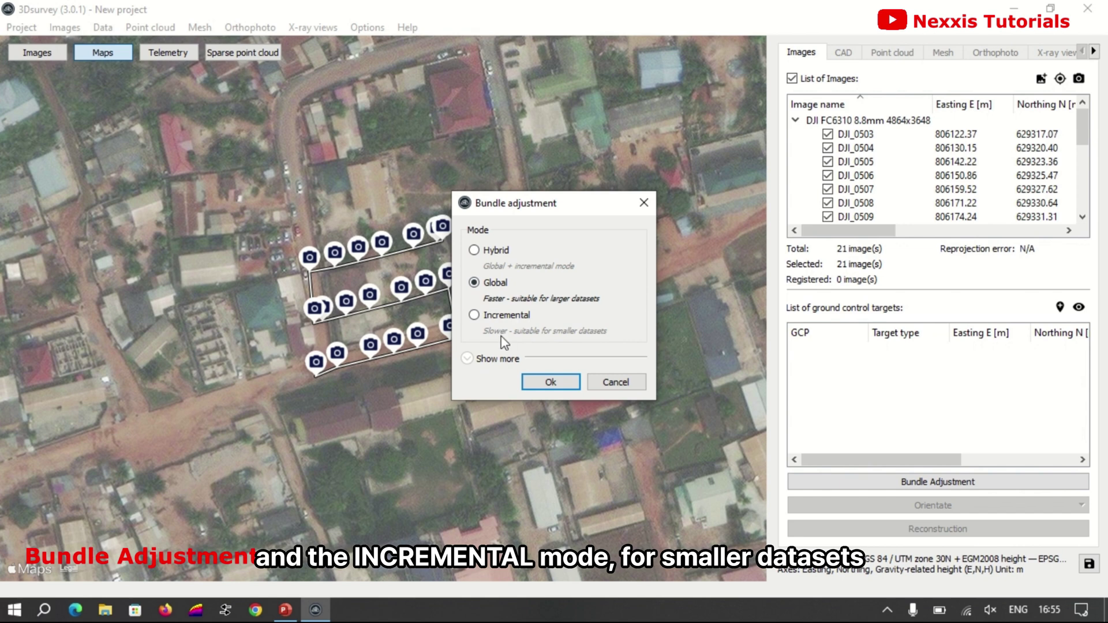
pyautogui.click(474, 316)
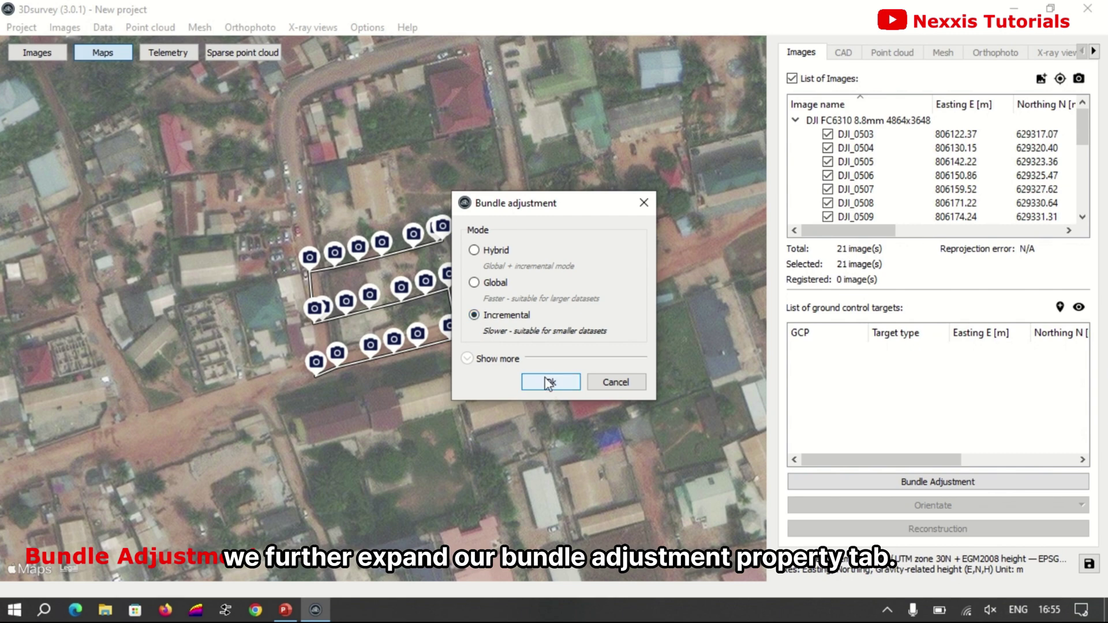
pyautogui.click(478, 361)
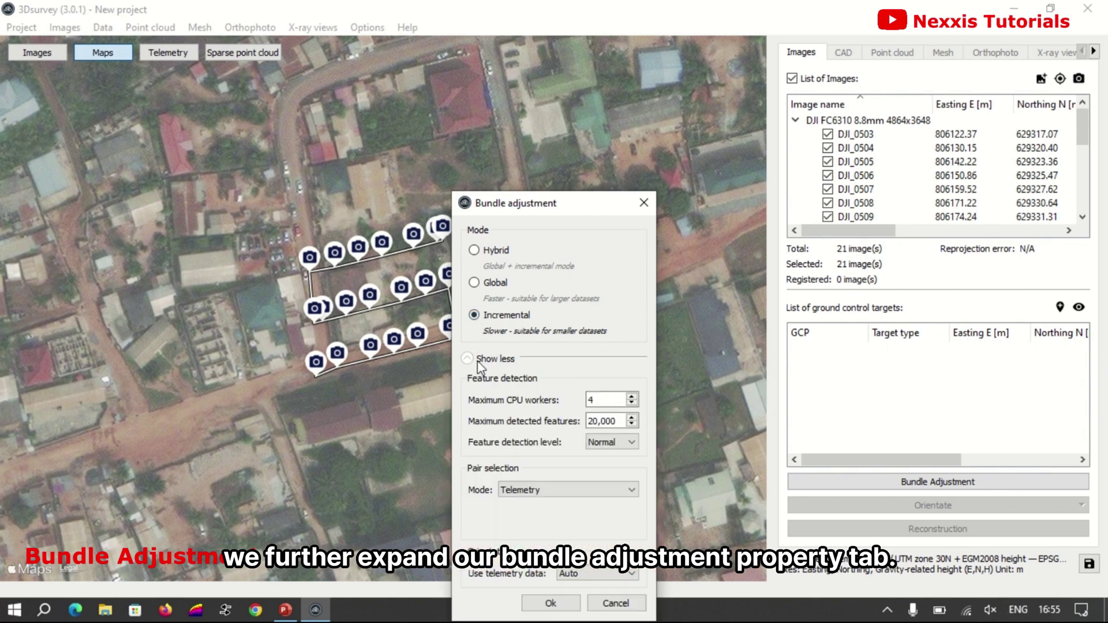
pyautogui.moveTo(549, 211); pyautogui.dragTo(537, 107)
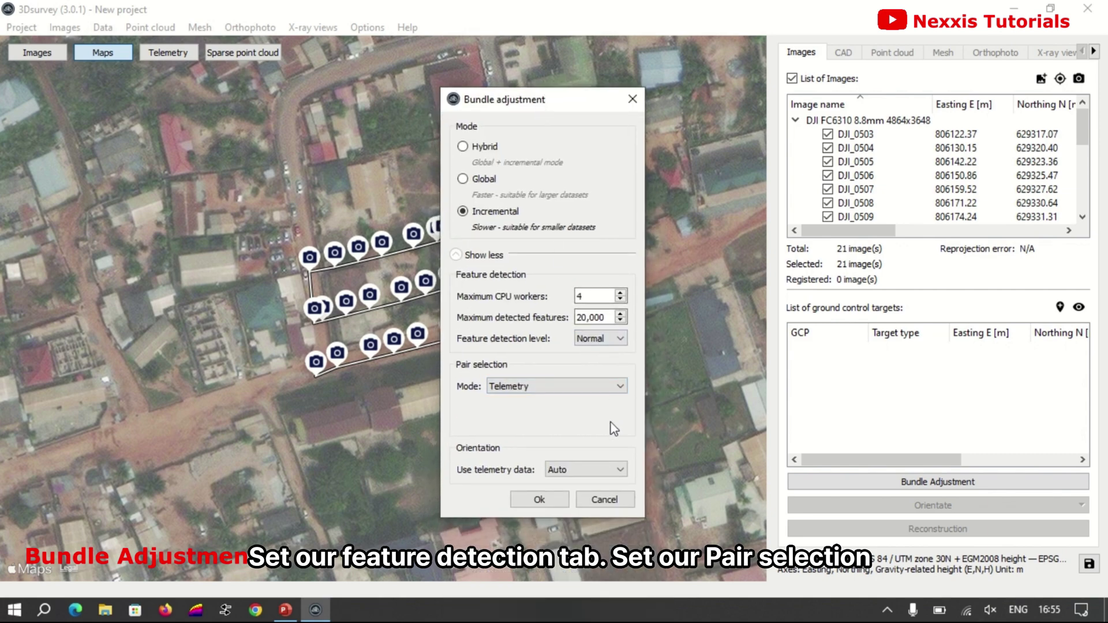
pyautogui.click(548, 500)
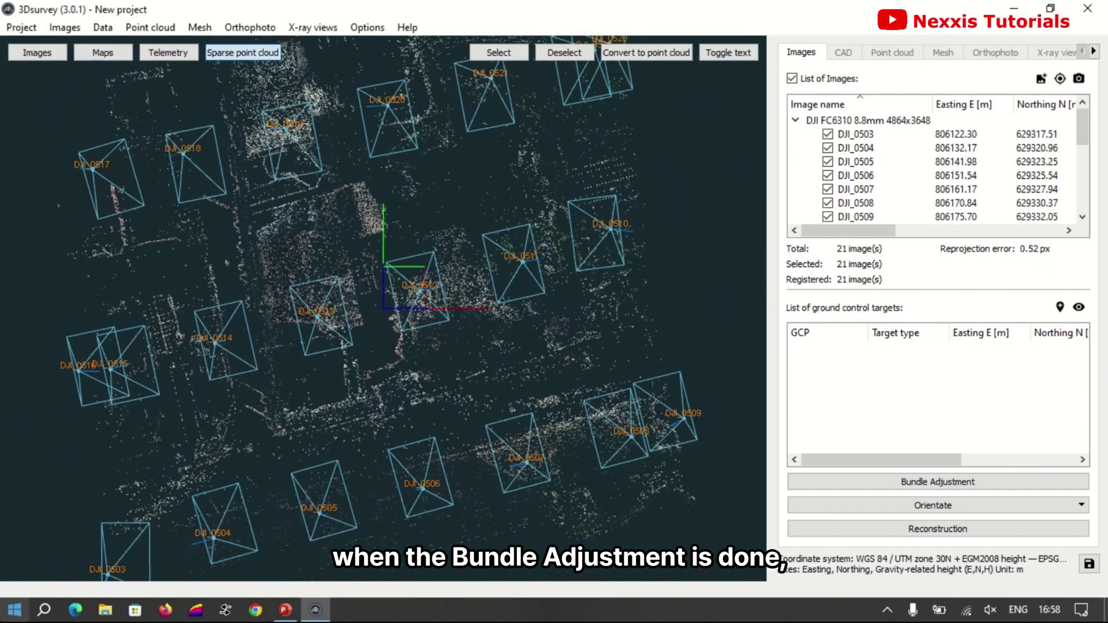
# Start orientation with GCP data and load KW_GCPS.csv from the KWABENYA folder as the input file.
pyautogui.scroll(-4, 405, 375)
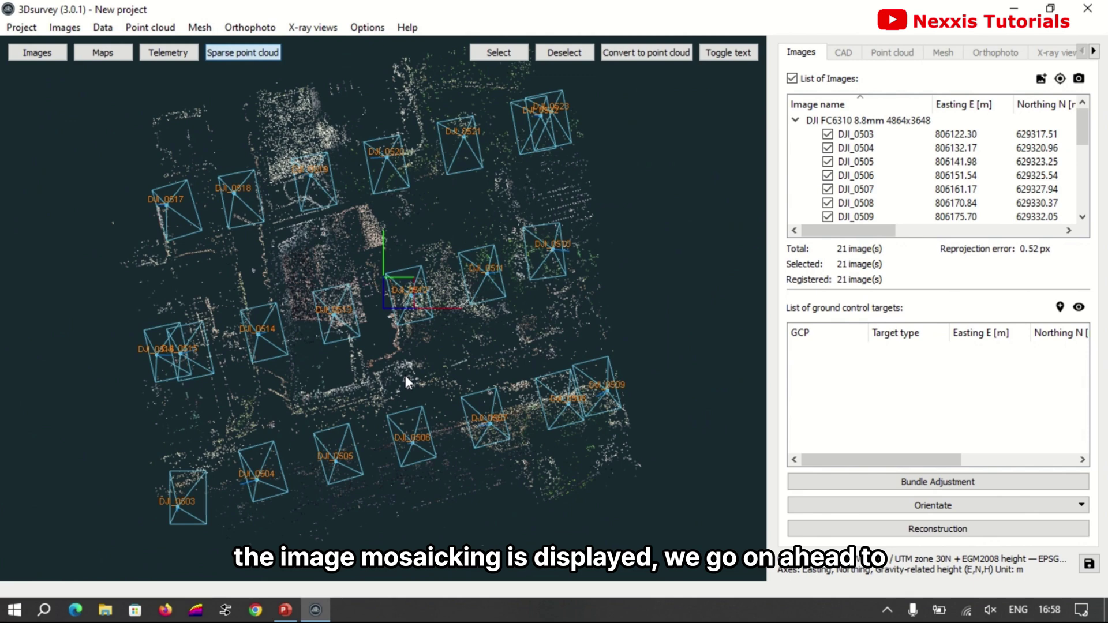
pyautogui.click(1083, 506)
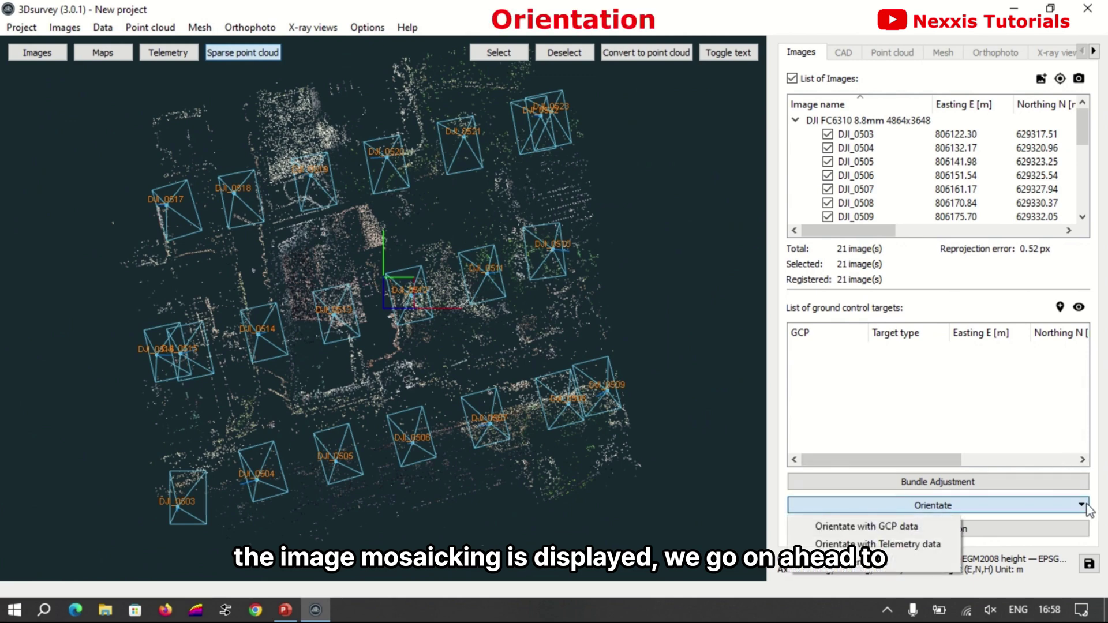
pyautogui.click(869, 525)
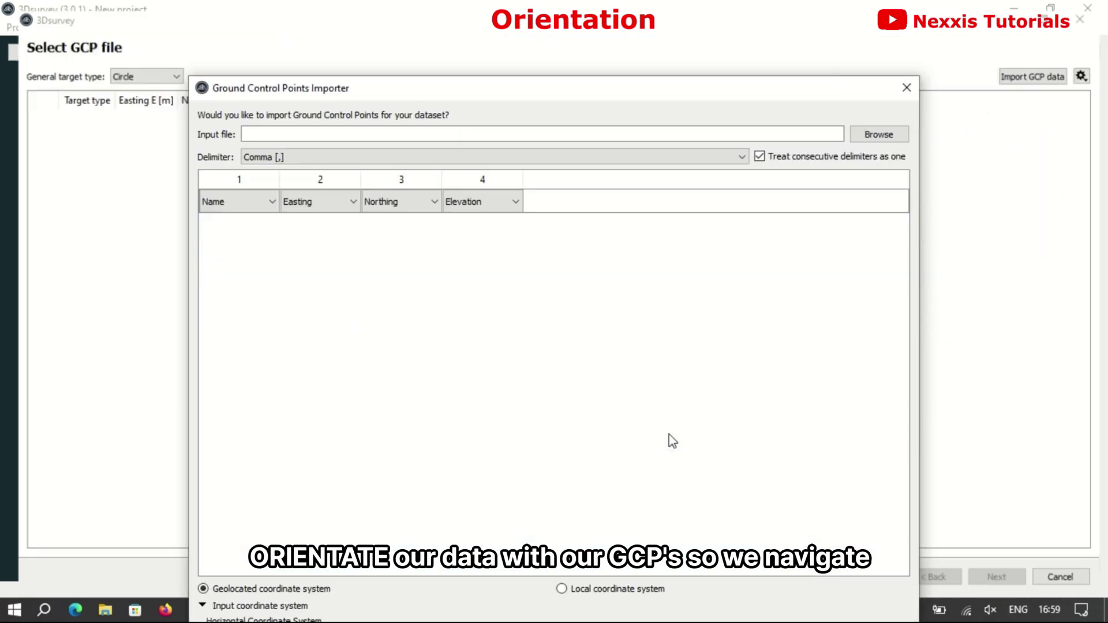
pyautogui.click(886, 139)
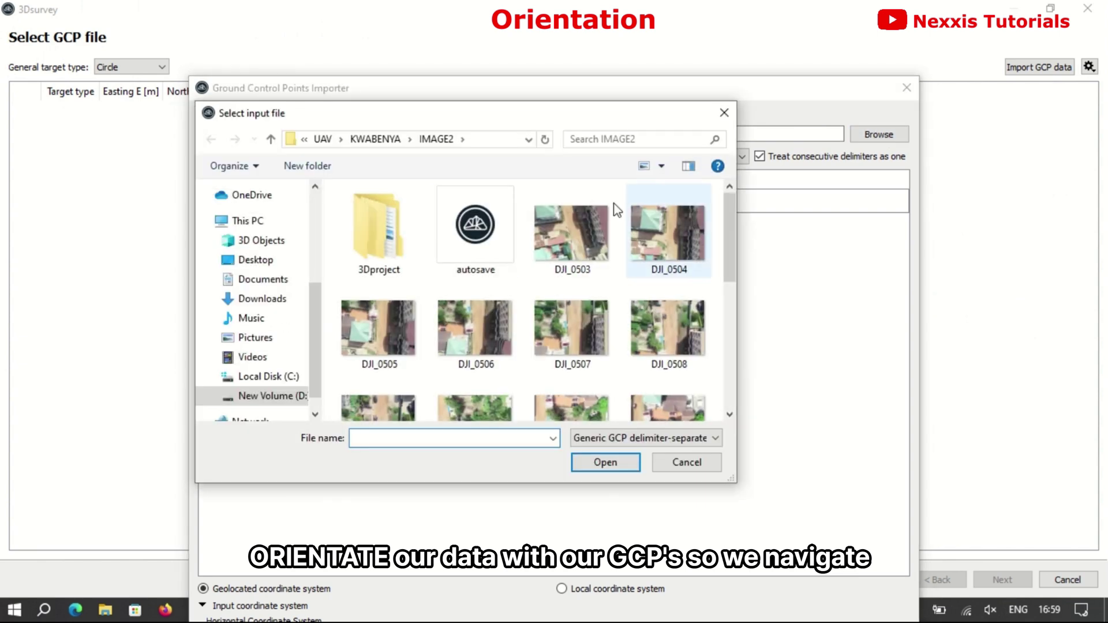
pyautogui.click(375, 139)
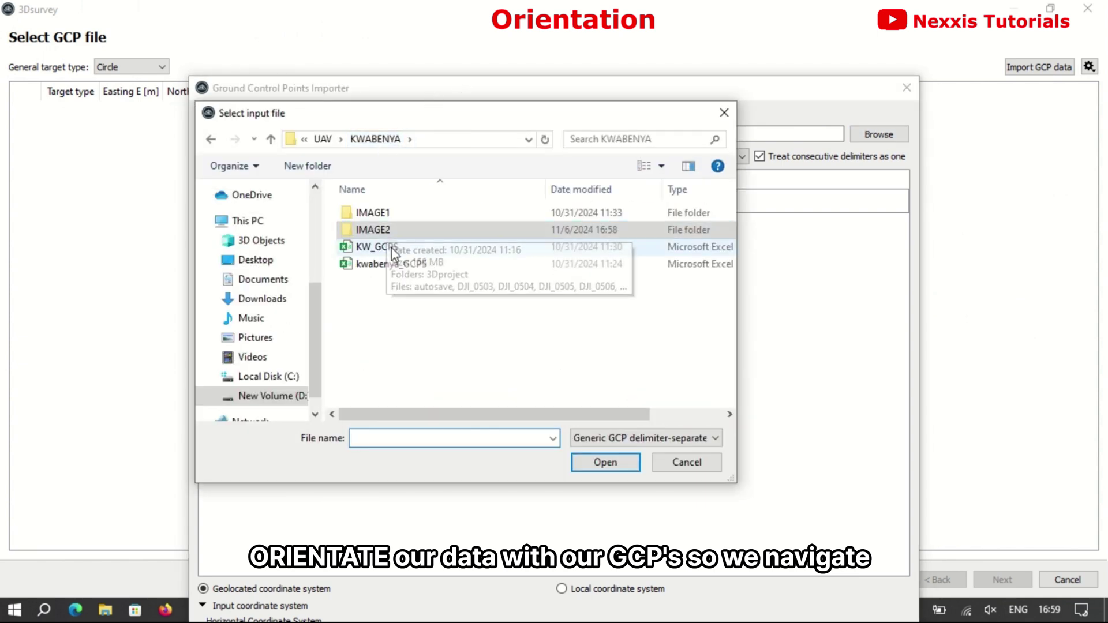
pyautogui.click(378, 247)
pyautogui.click(605, 463)
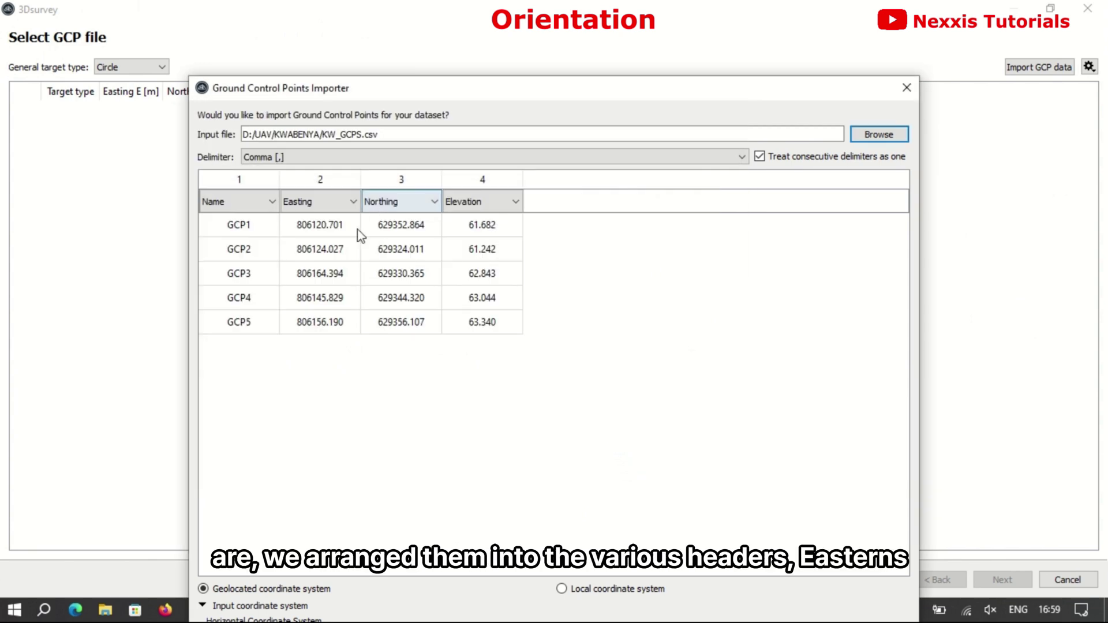
# Import the ground control points as geolocated with the same coordinate system as the project.
pyautogui.moveTo(547, 88); pyautogui.dragTo(545, 30)
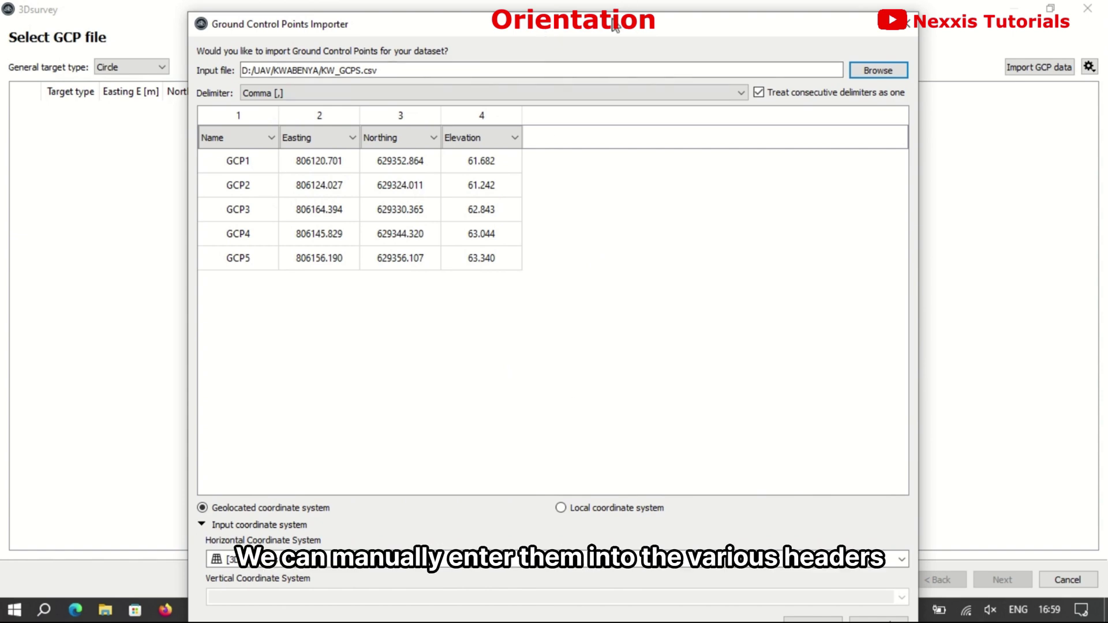
pyautogui.moveTo(612, 34); pyautogui.dragTo(596, 52)
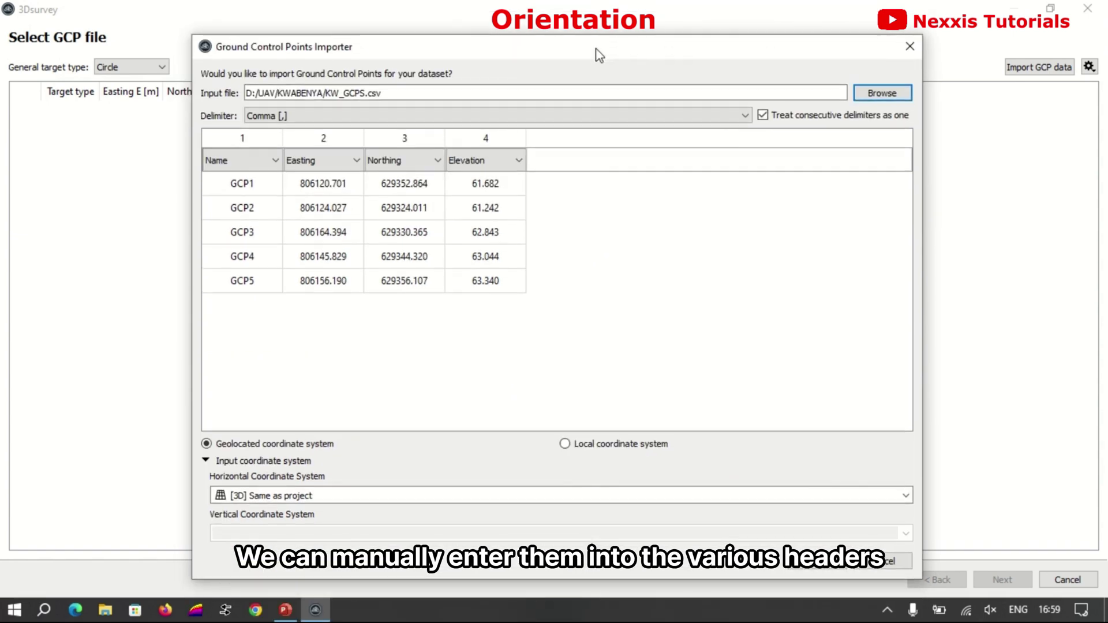
pyautogui.click(826, 565)
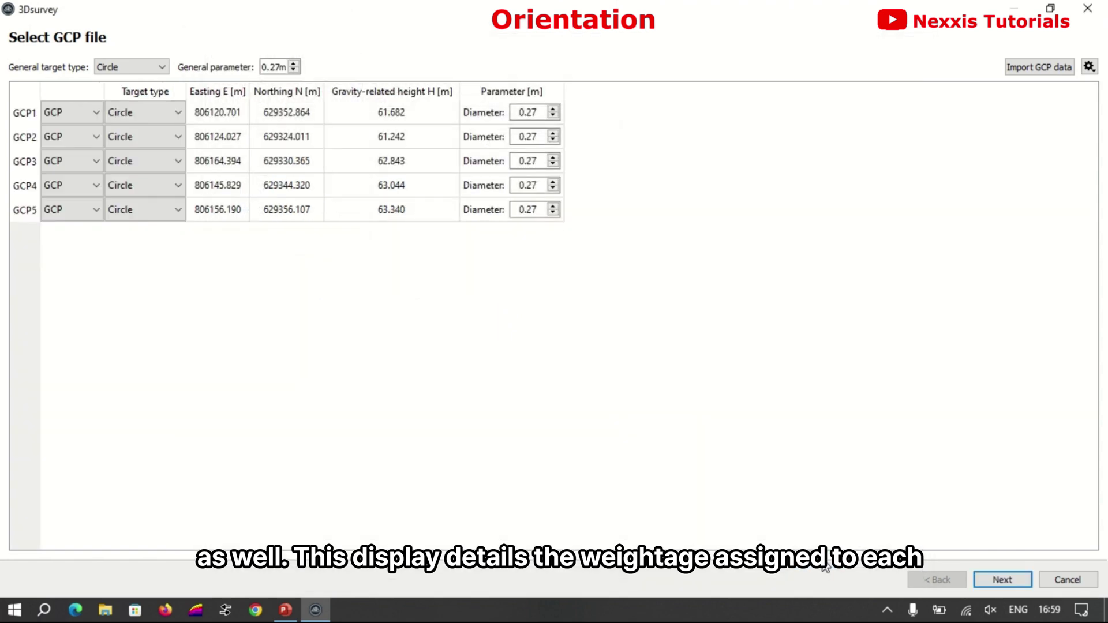
# Accept the GCP table with 0.27 m circle targets and mark GCP2 at its target's centre in DJI_0503.JPG.
pyautogui.click(1009, 581)
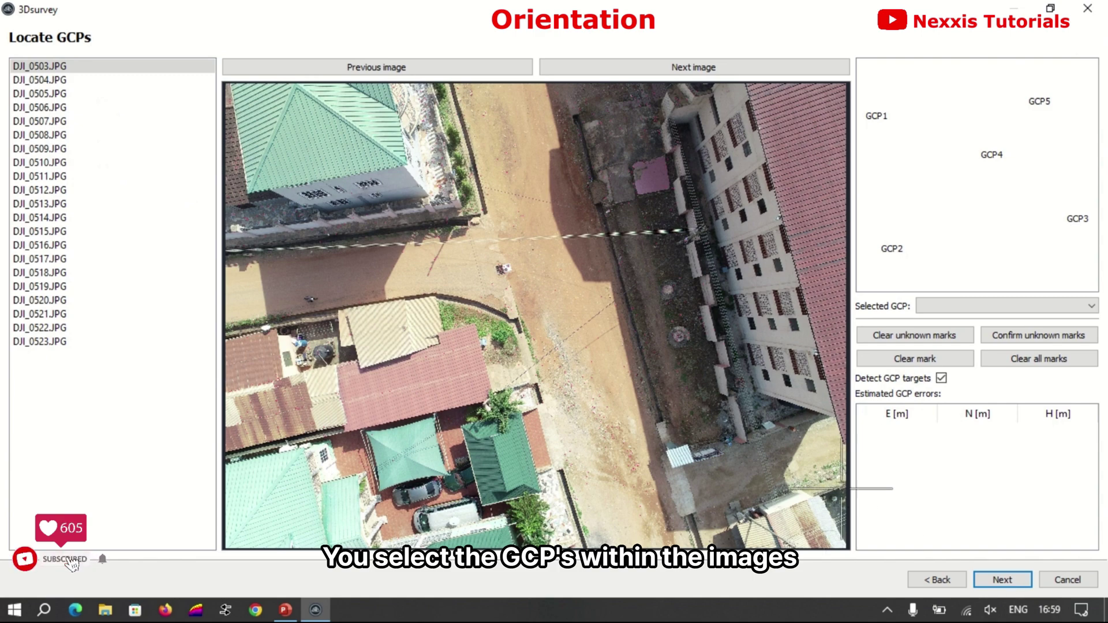
pyautogui.scroll(2, 508, 271)
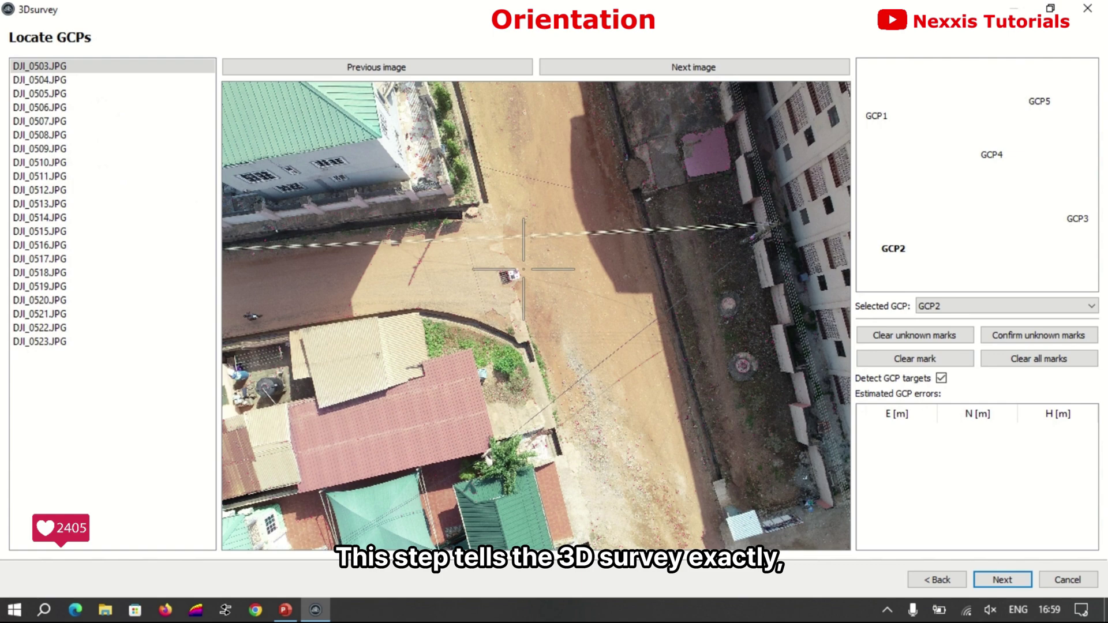
pyautogui.scroll(5, 521, 275)
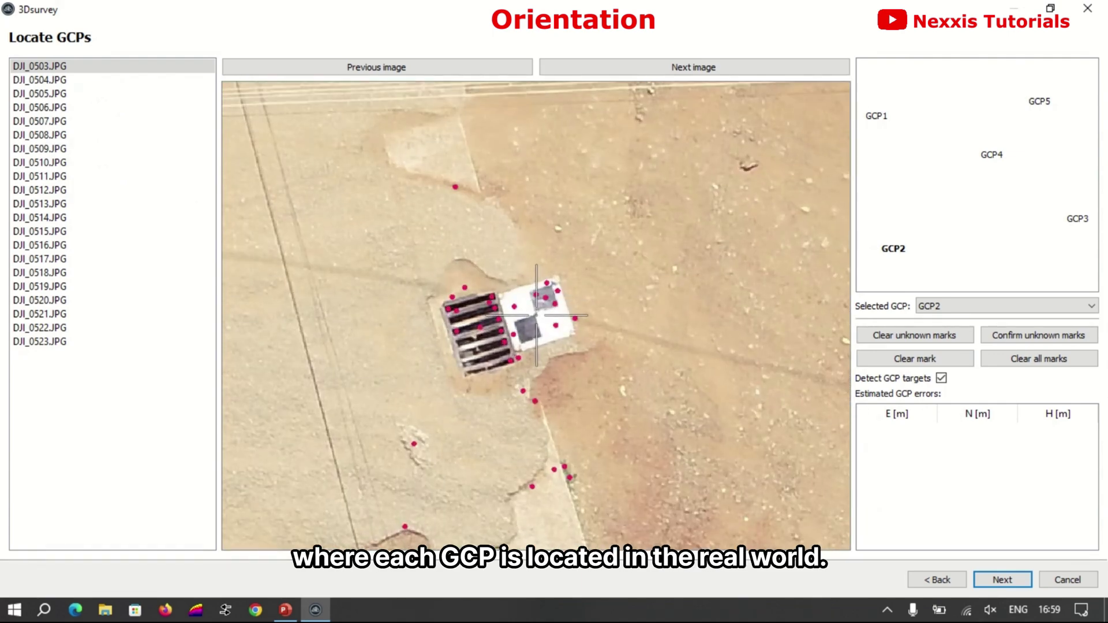
pyautogui.click(536, 316)
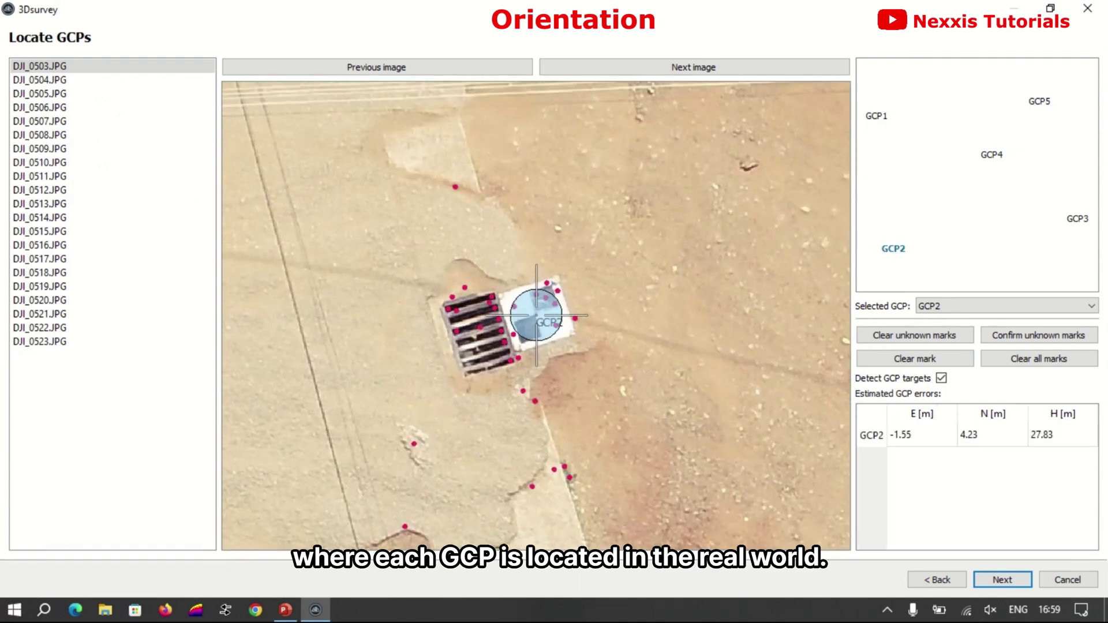
# Mark GCP4 at the centre of the checkered target on the paved courtyard in DJI_0505.JPG.
pyautogui.click(67, 81)
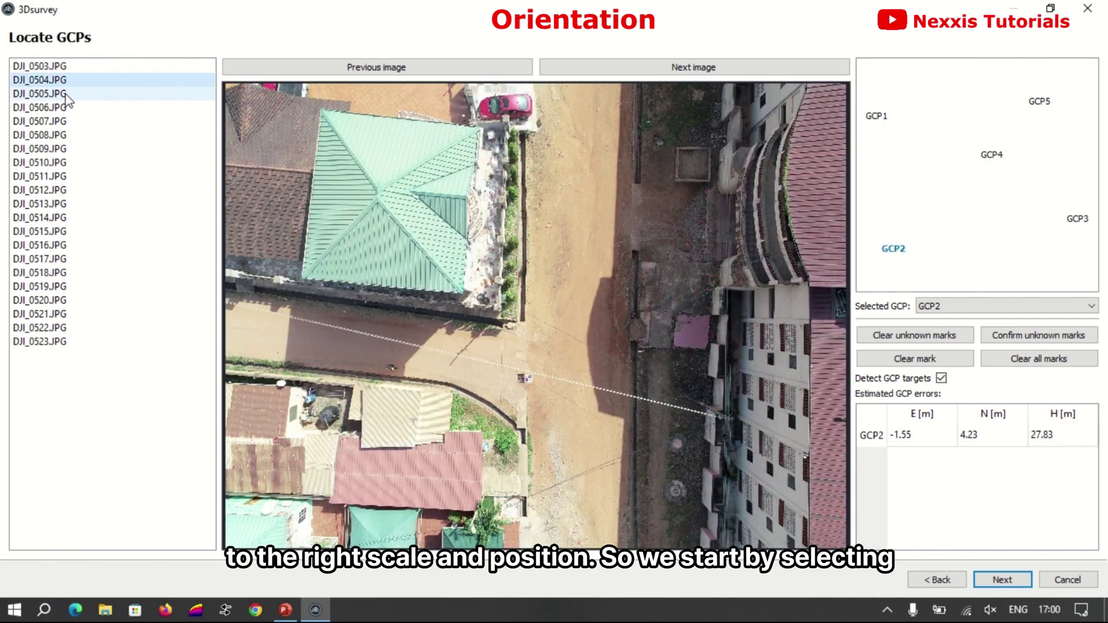
pyautogui.click(67, 95)
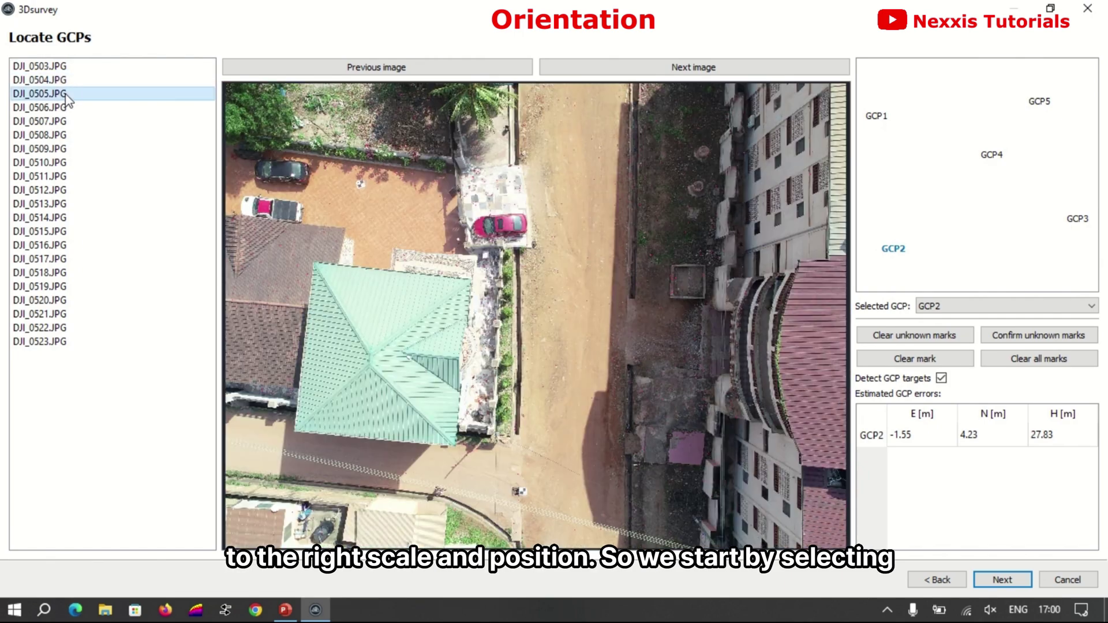
pyautogui.click(994, 156)
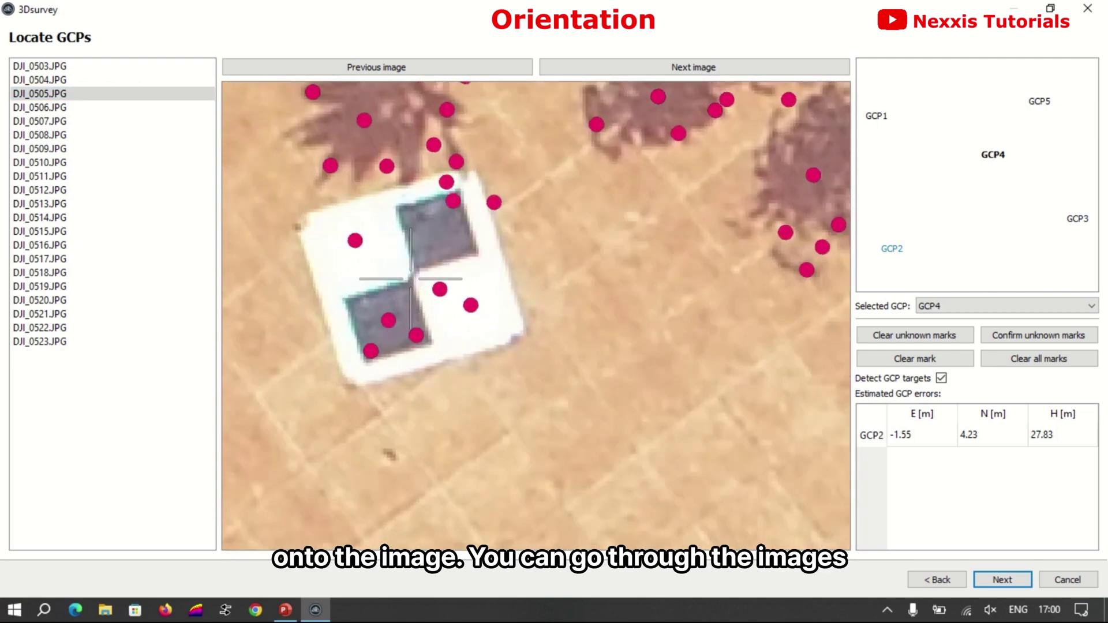
pyautogui.click(413, 275)
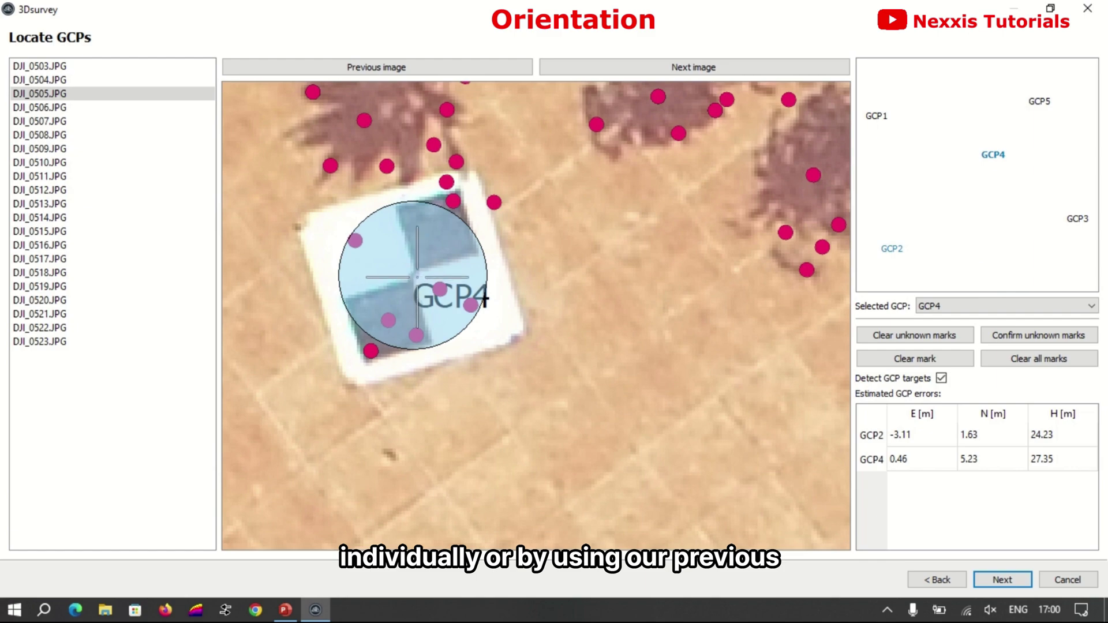
# Mark GCP5 at the centre of the checkered target among the vegetation in DJI_0511.JPG.
pyautogui.click(52, 121)
pyautogui.click(56, 136)
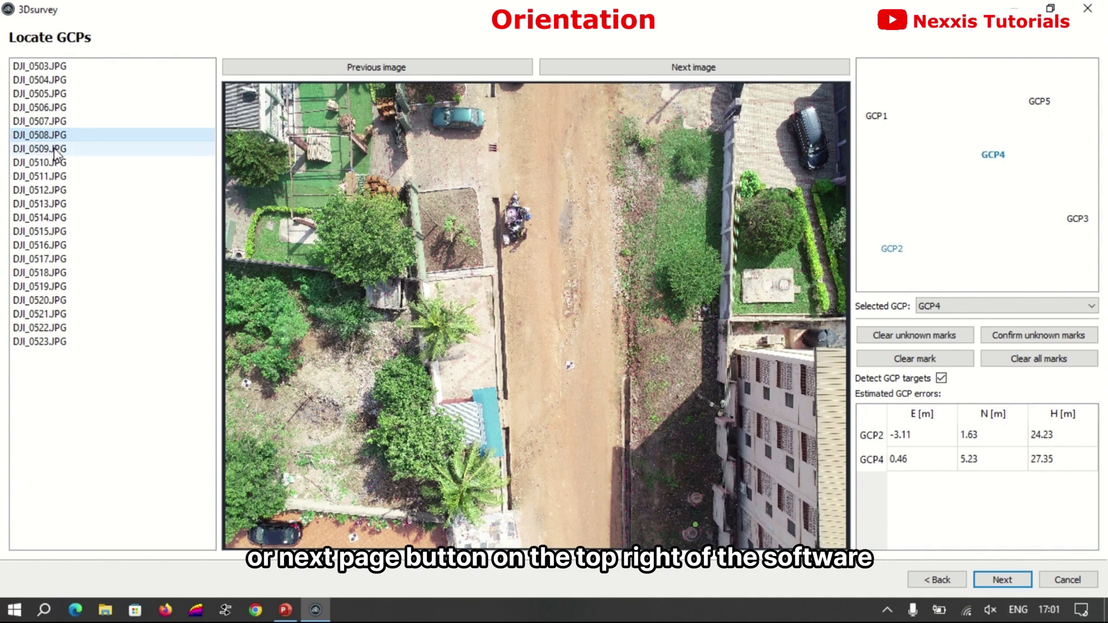
pyautogui.click(55, 151)
pyautogui.click(56, 164)
pyautogui.click(55, 176)
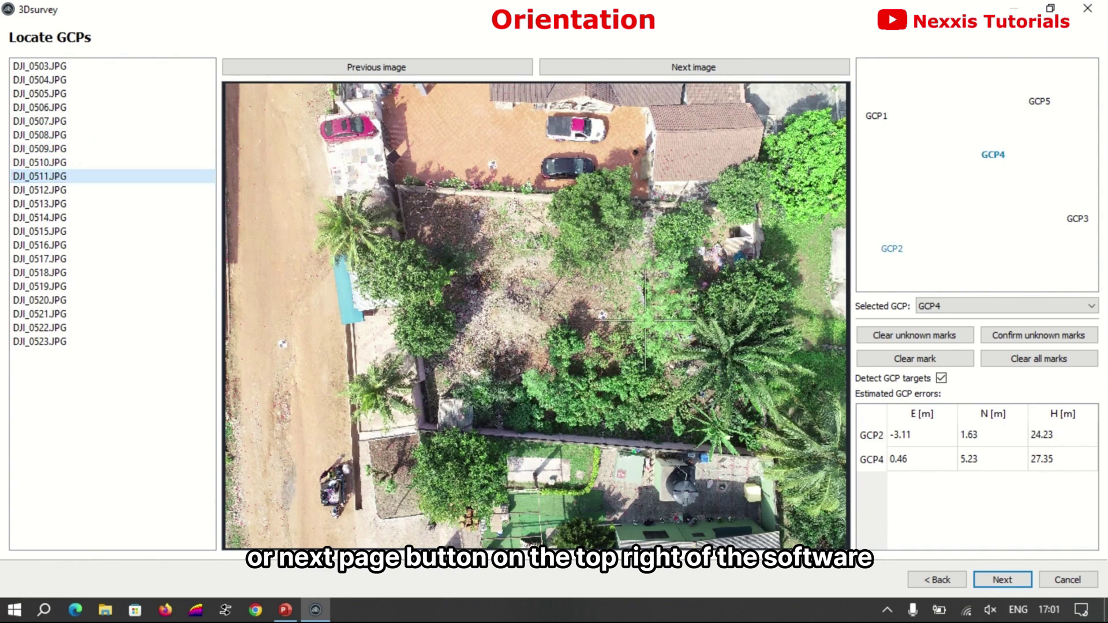
pyautogui.scroll(3, 658, 342)
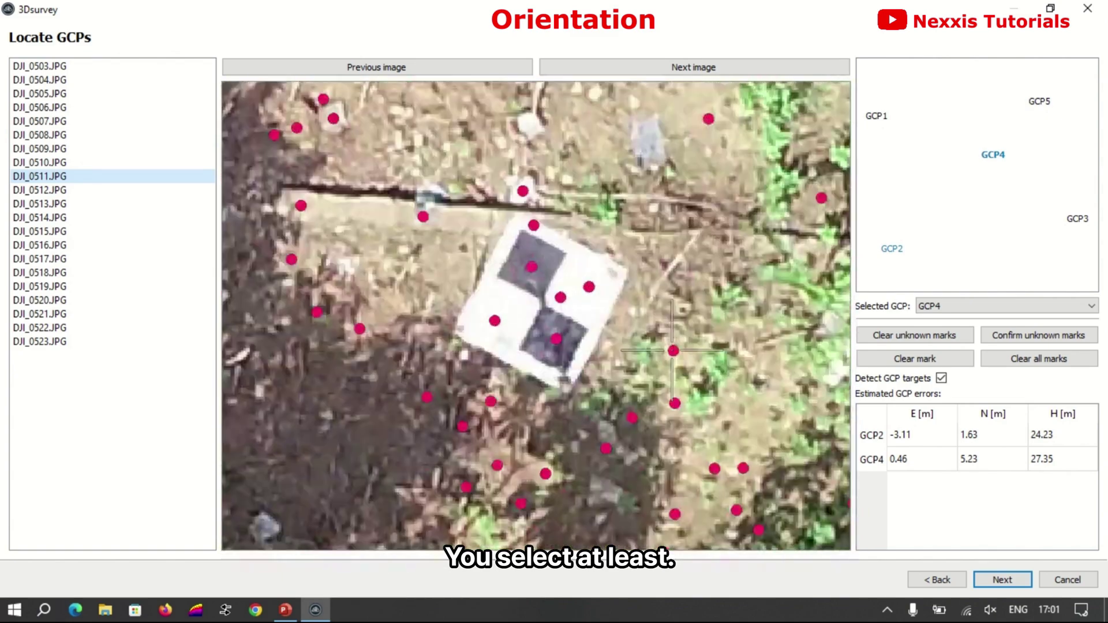
pyautogui.click(1041, 103)
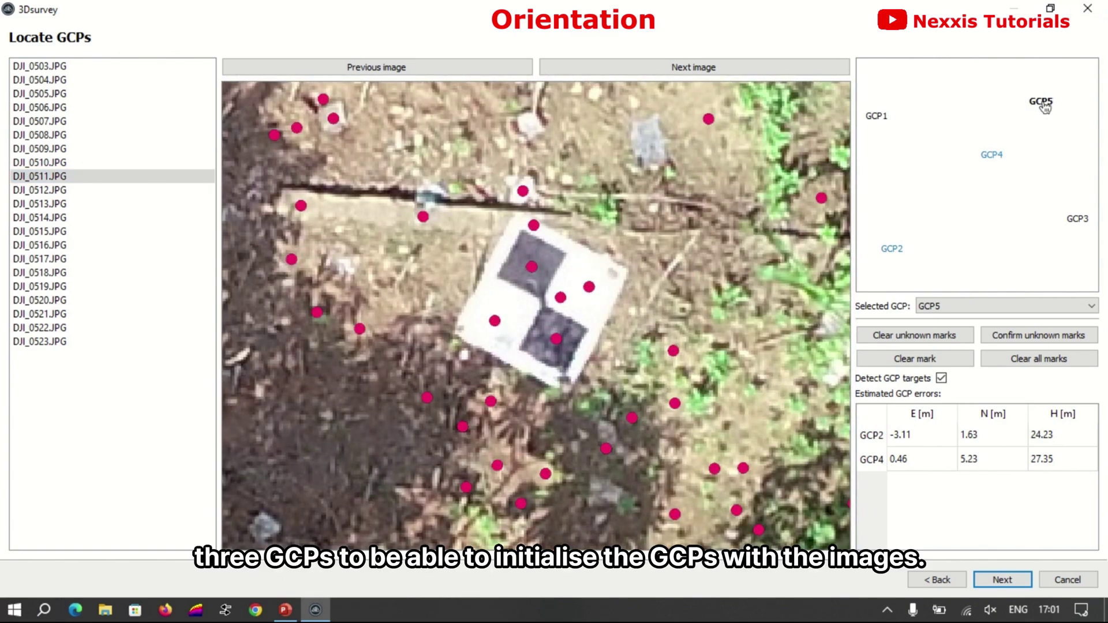
pyautogui.click(542, 303)
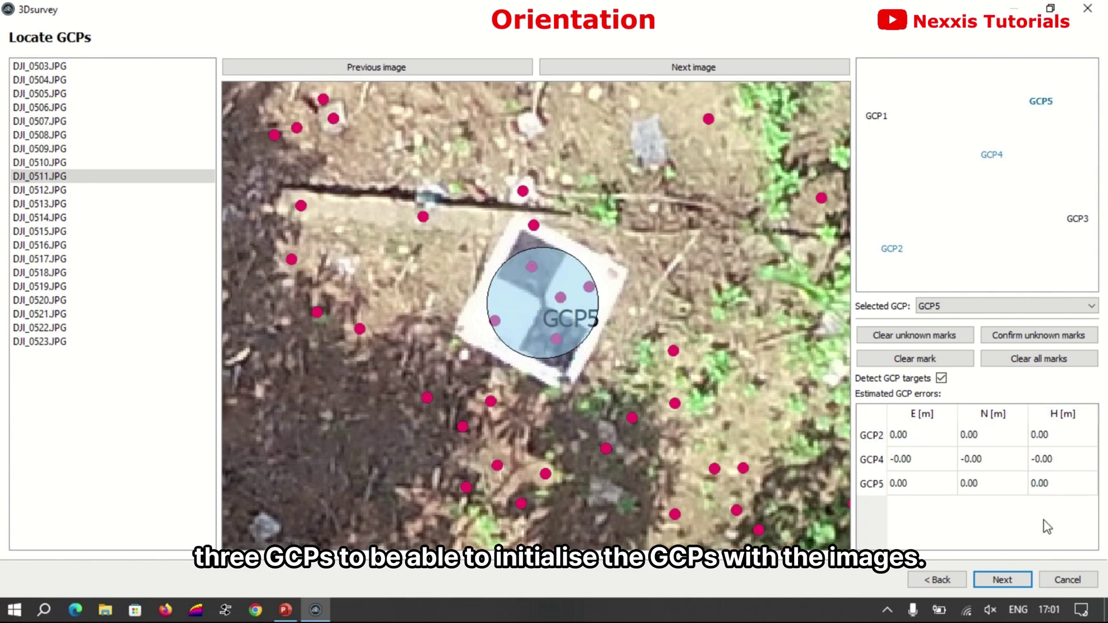
# Proceed to the target detection overview and activate all seven deactivated GCP1 detections.
pyautogui.click(998, 582)
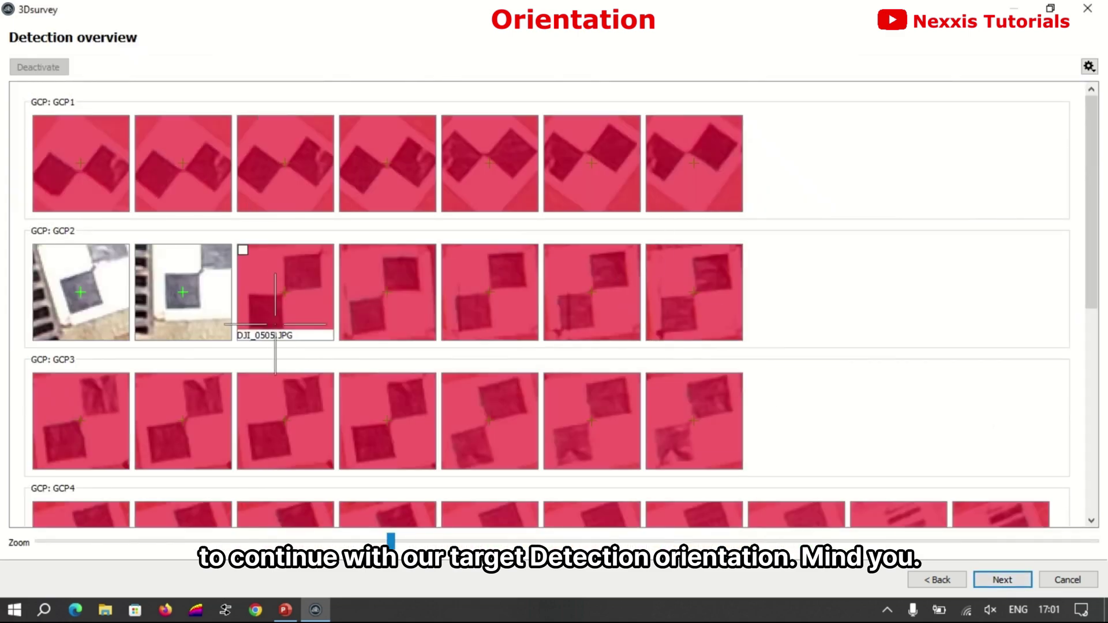
pyautogui.scroll(-5, 275, 324)
pyautogui.scroll(5, 275, 324)
pyautogui.click(82, 174)
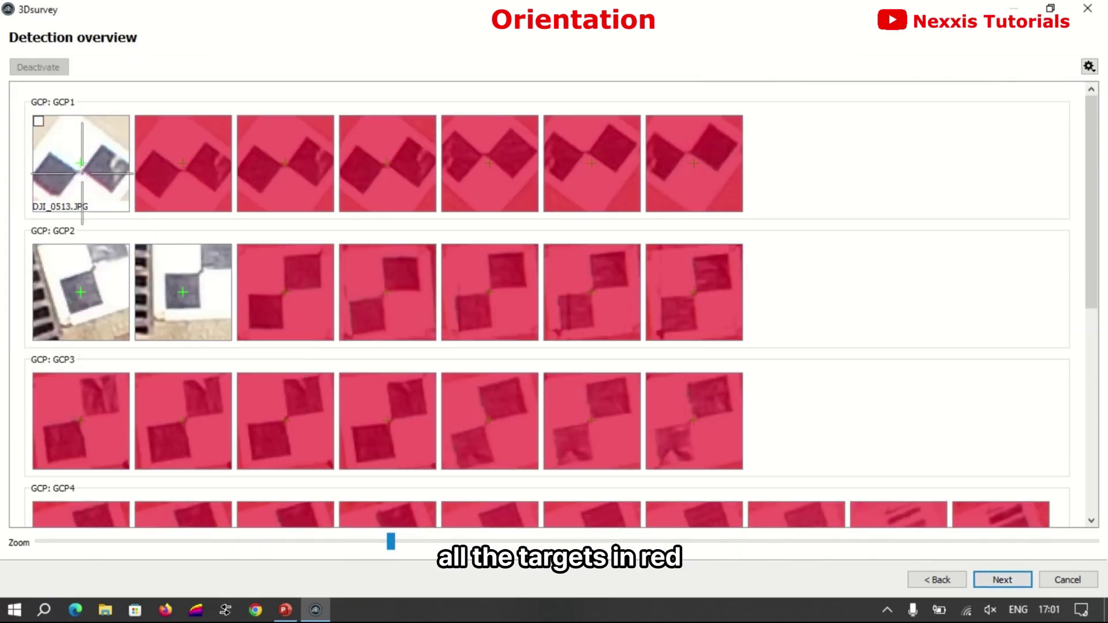
pyautogui.click(200, 186)
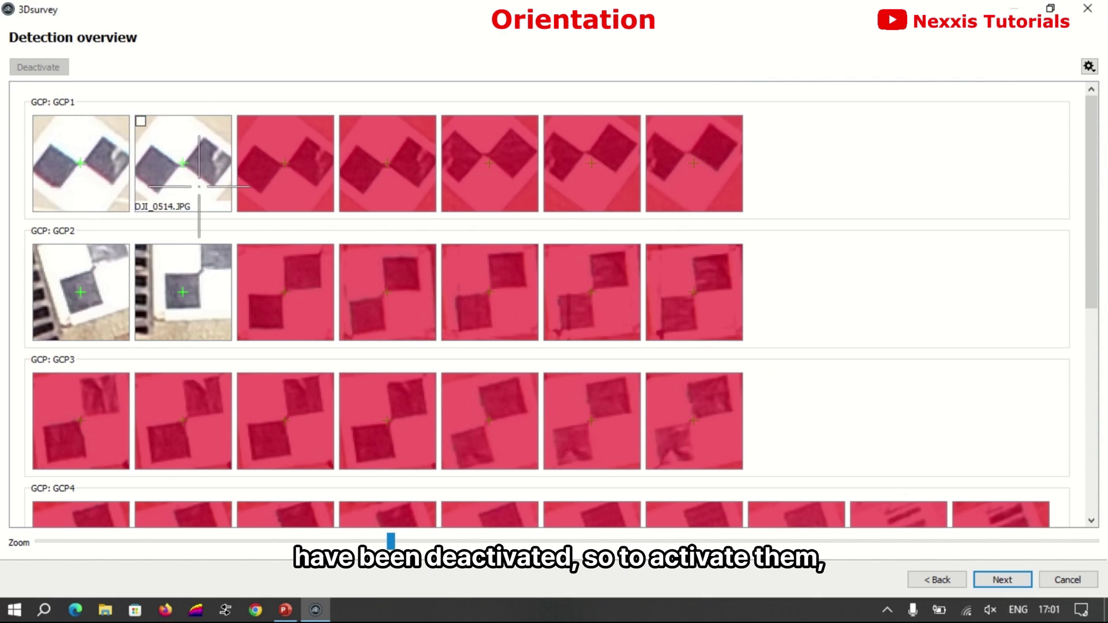
pyautogui.click(301, 187)
pyautogui.click(403, 187)
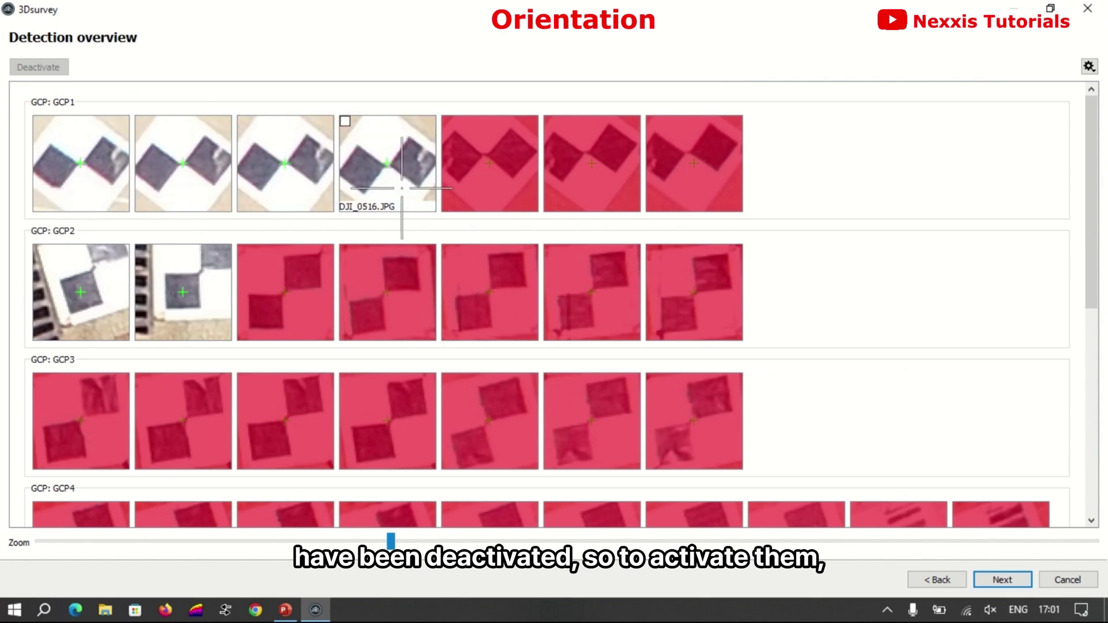
pyautogui.doubleClick(493, 176)
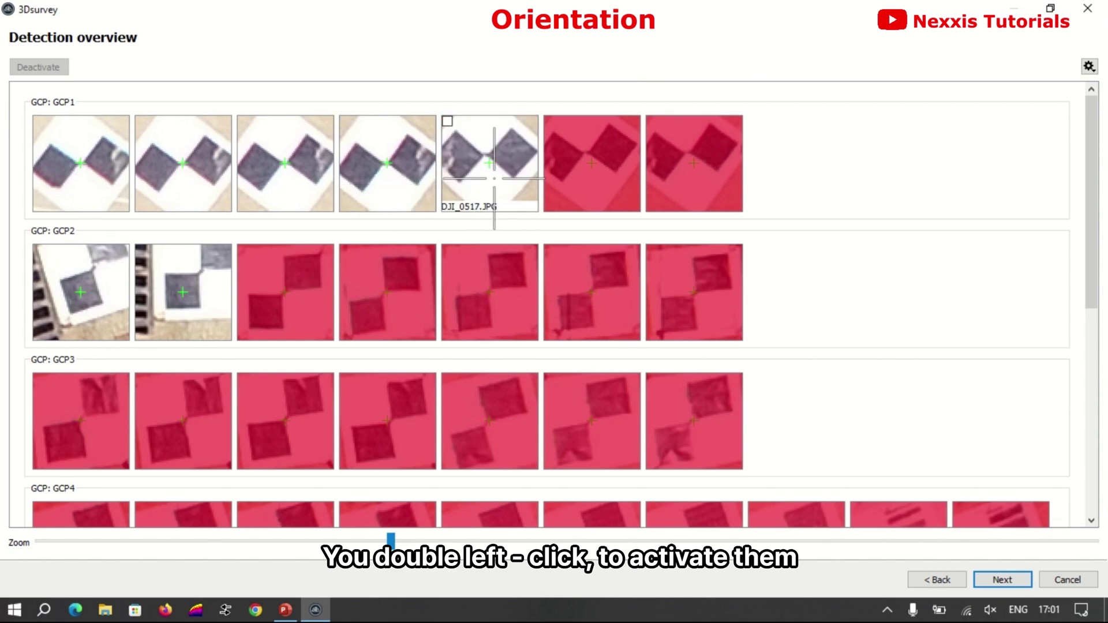
pyautogui.doubleClick(635, 175)
pyautogui.doubleClick(717, 163)
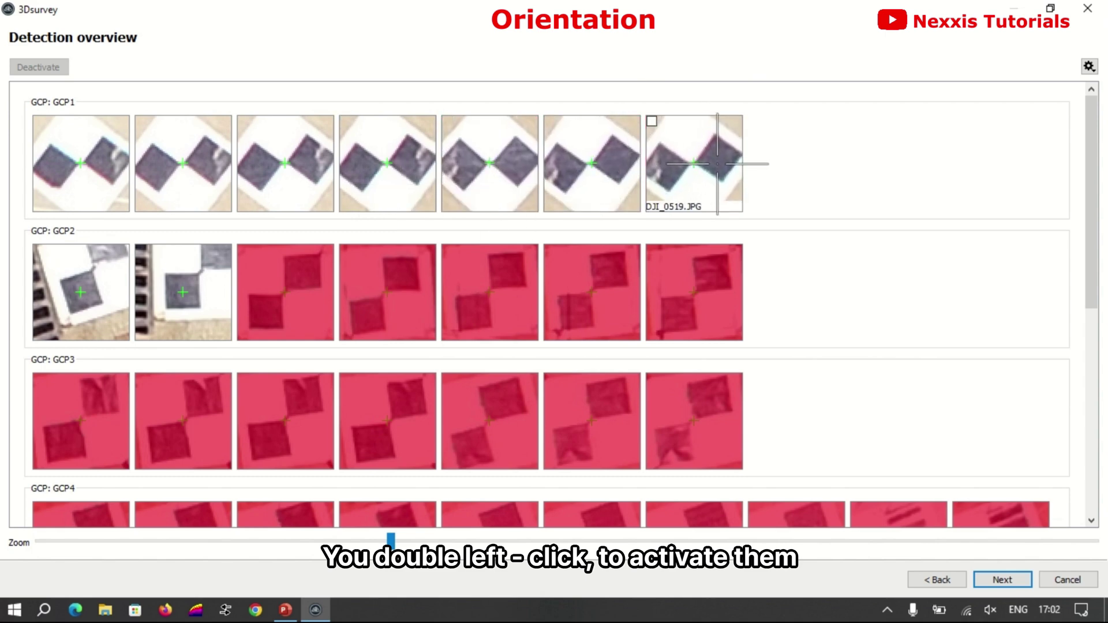
# Align the DJI_0503.JPG and DJI_0504.JPG marks of GCP2 with the target centre and activate its five remaining detections.
pyautogui.moveTo(81, 291)
pyautogui.mouseDown()
pyautogui.moveTo(95, 298)
pyautogui.moveTo(81, 291)
pyautogui.mouseUp()
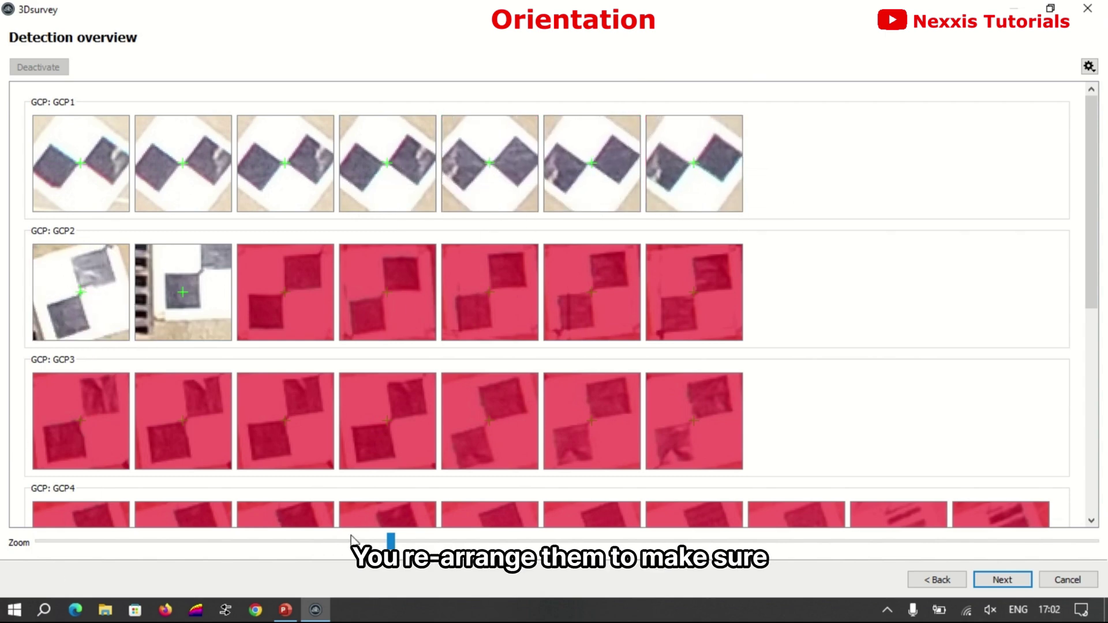
pyautogui.moveTo(391, 541); pyautogui.dragTo(529, 541)
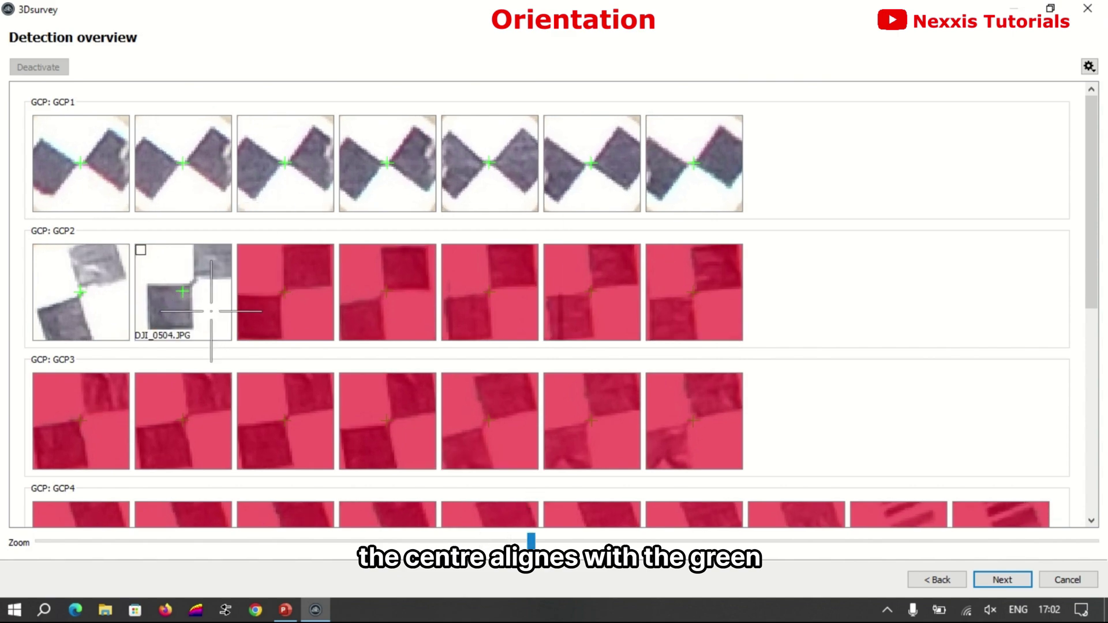
pyautogui.moveTo(210, 320); pyautogui.dragTo(201, 317)
pyautogui.doubleClick(308, 312)
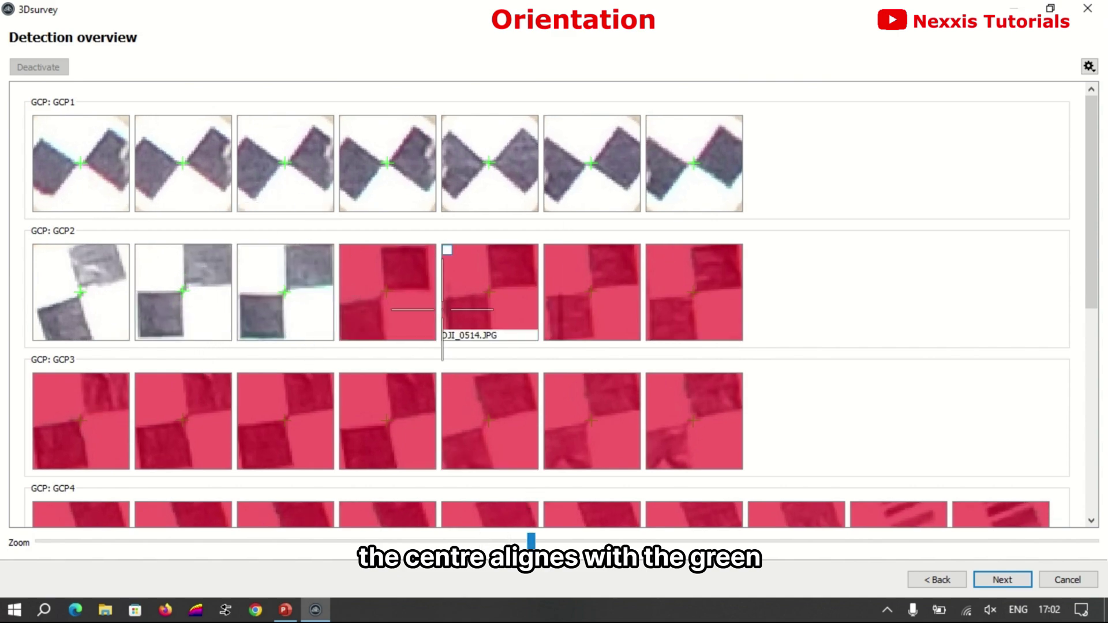
pyautogui.doubleClick(407, 301)
pyautogui.doubleClick(511, 303)
pyautogui.doubleClick(615, 307)
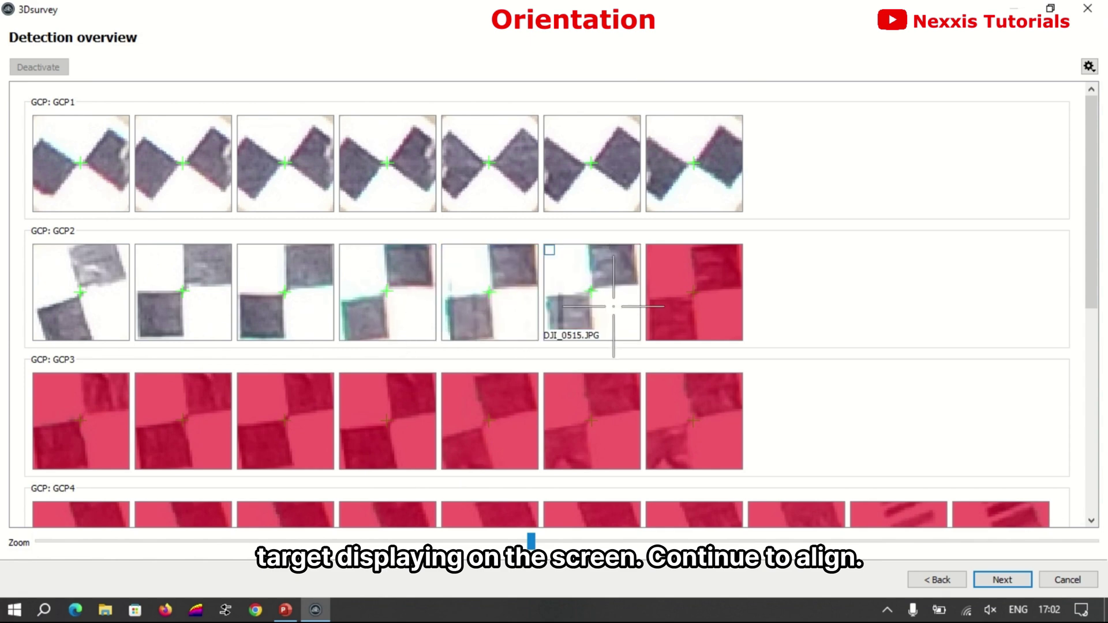
pyautogui.doubleClick(710, 304)
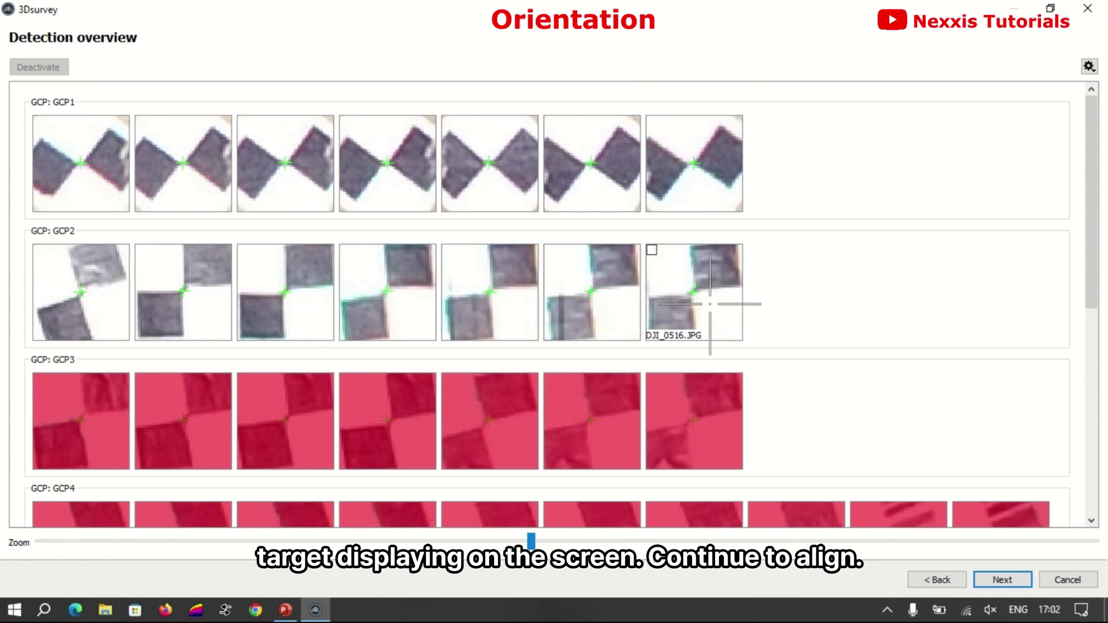
# Activate all seven deactivated GCP3 detections.
pyautogui.doubleClick(109, 435)
pyautogui.doubleClick(201, 446)
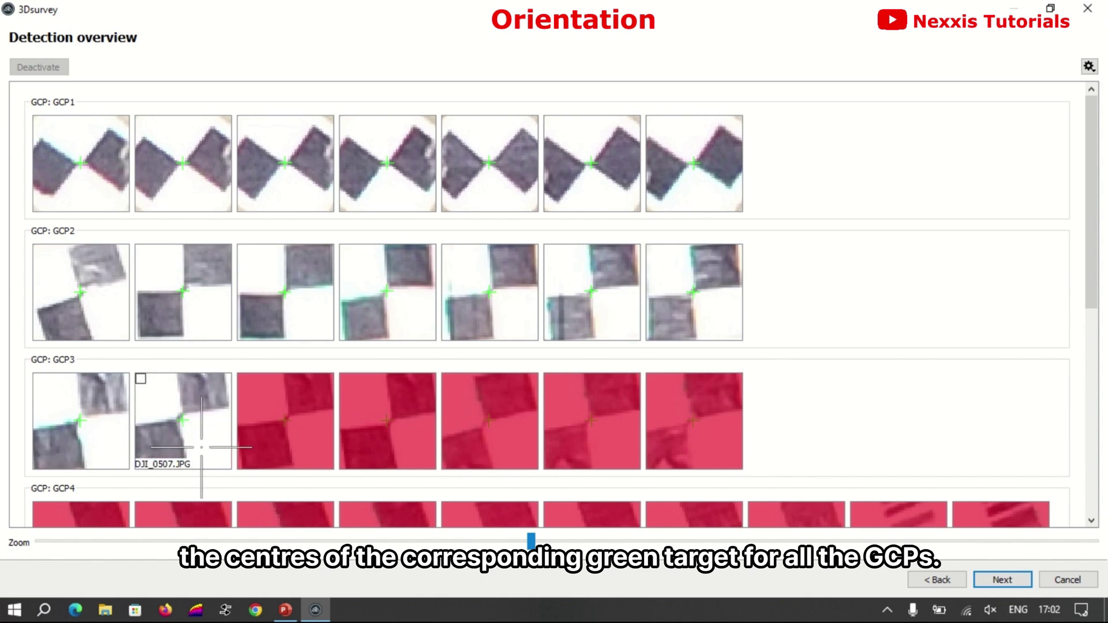
pyautogui.doubleClick(282, 446)
pyautogui.doubleClick(382, 441)
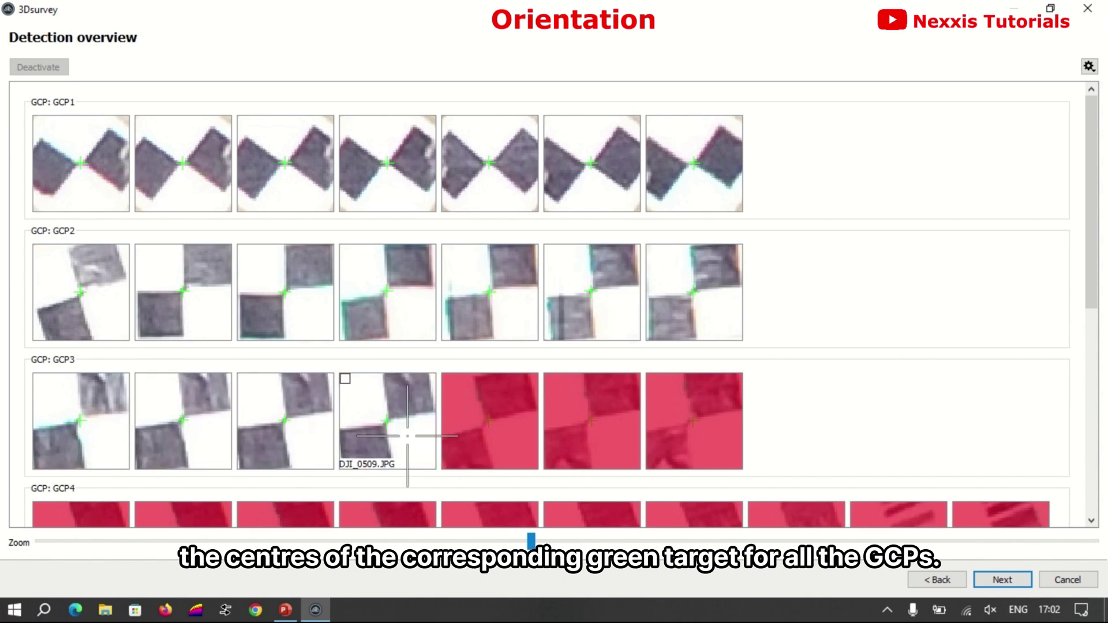
pyautogui.doubleClick(500, 423)
pyautogui.doubleClick(611, 434)
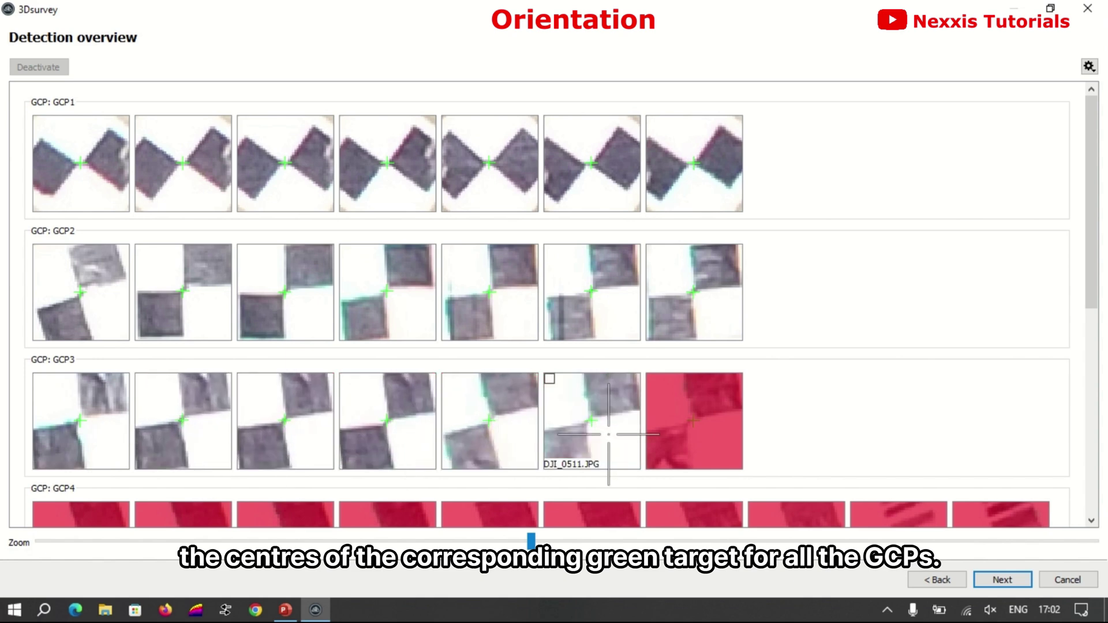
pyautogui.doubleClick(699, 430)
# Activate all twelve deactivated GCP4 detections.
pyautogui.scroll(-3, 837, 420)
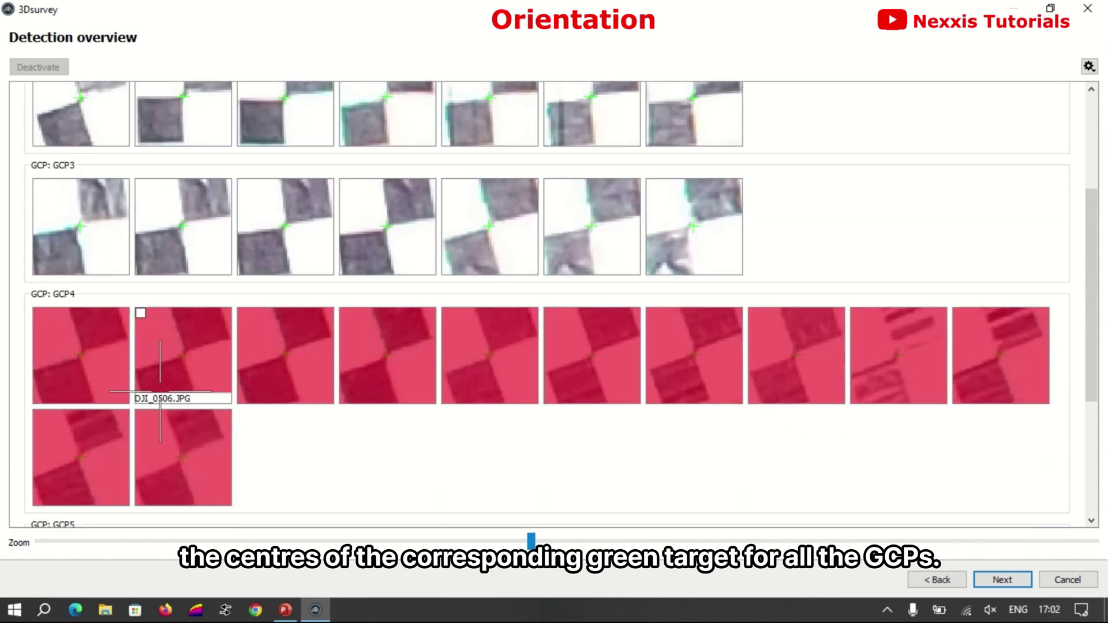
pyautogui.doubleClick(91, 369)
pyautogui.doubleClick(185, 371)
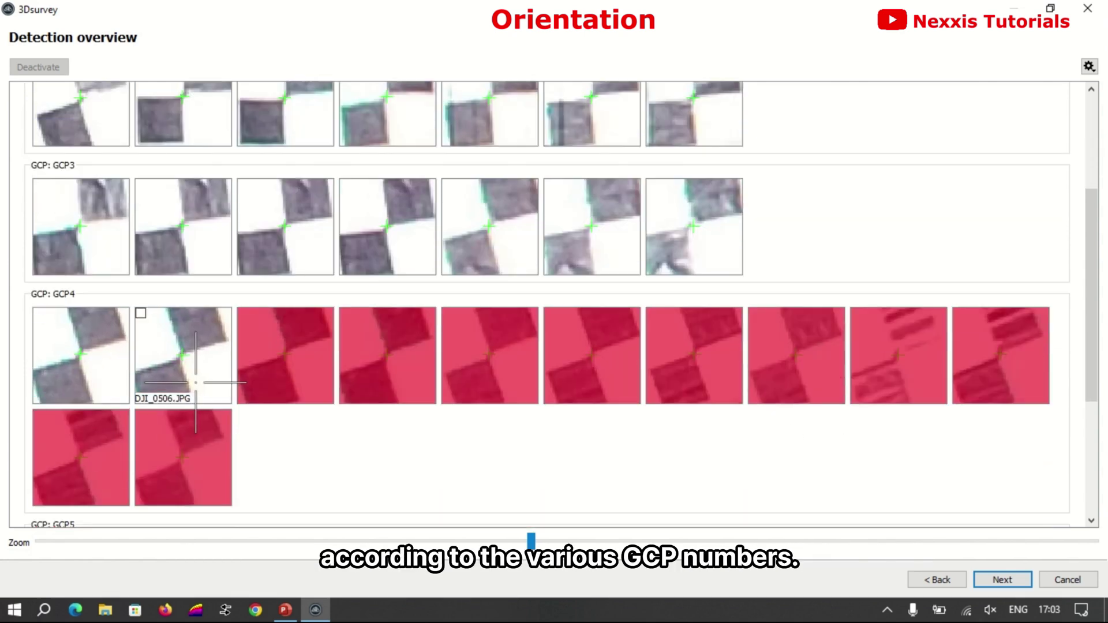
pyautogui.doubleClick(304, 374)
pyautogui.doubleClick(392, 370)
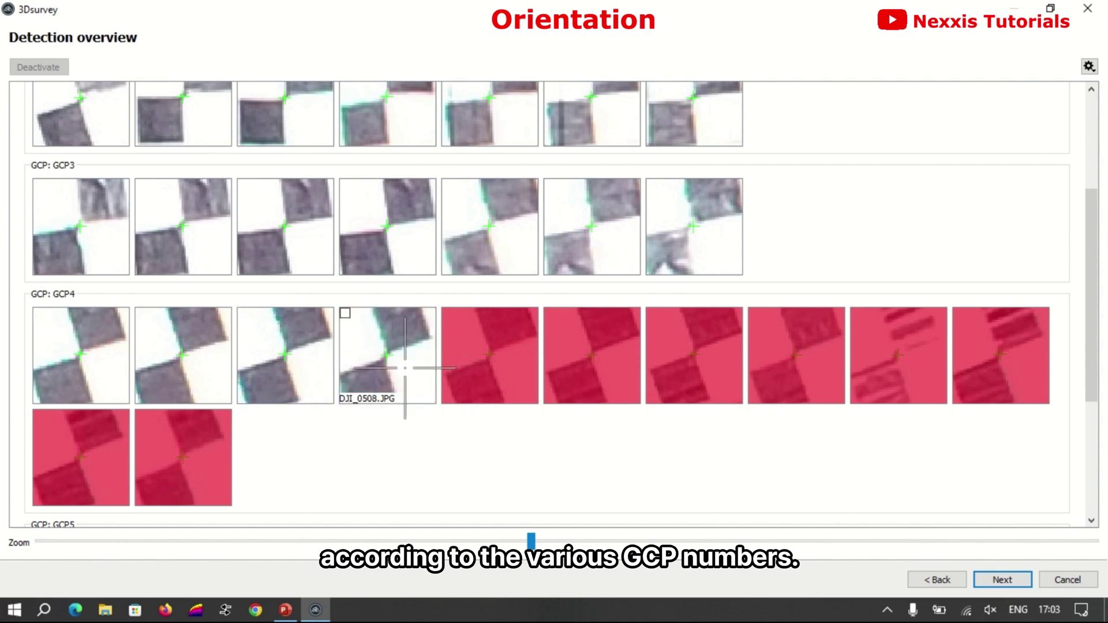
pyautogui.doubleClick(497, 365)
pyautogui.doubleClick(597, 369)
pyautogui.doubleClick(701, 369)
pyautogui.doubleClick(803, 370)
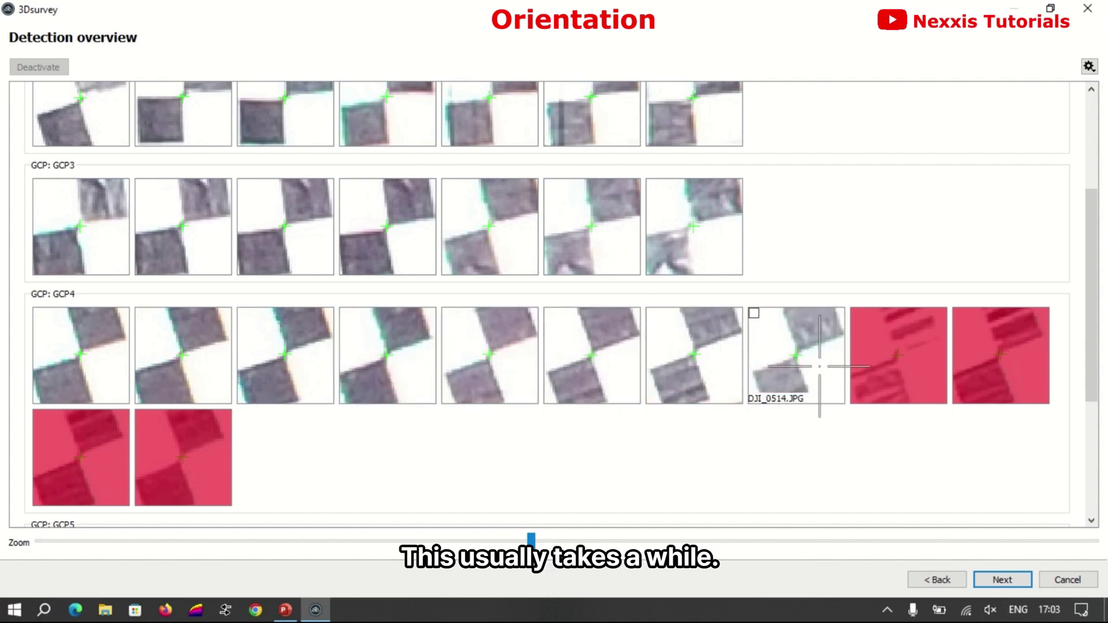
pyautogui.doubleClick(890, 368)
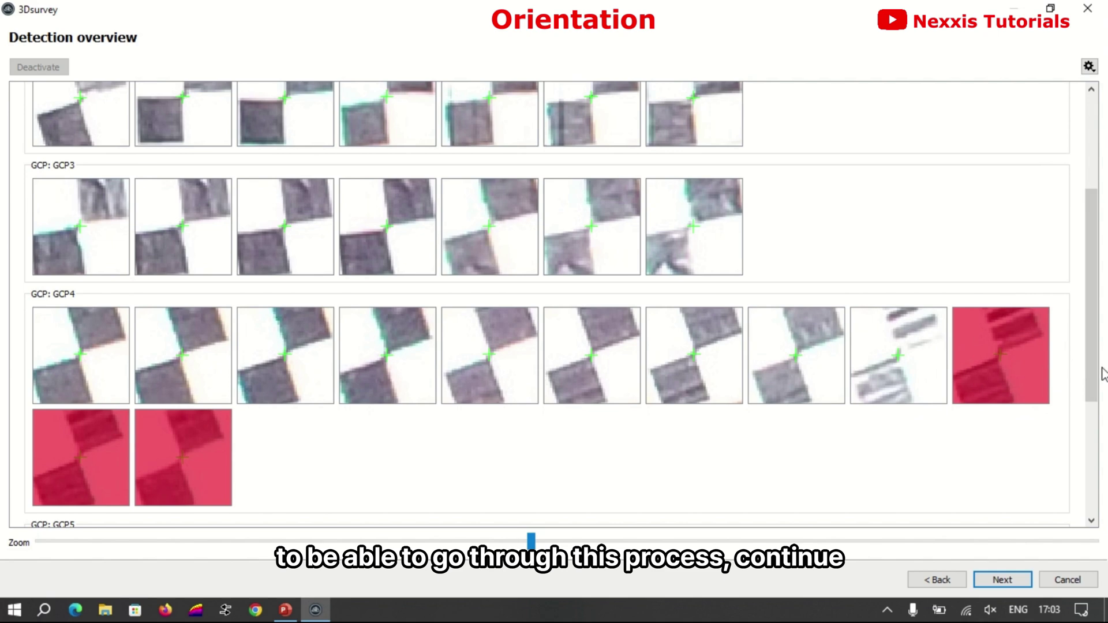
pyautogui.doubleClick(1019, 375)
pyautogui.doubleClick(86, 461)
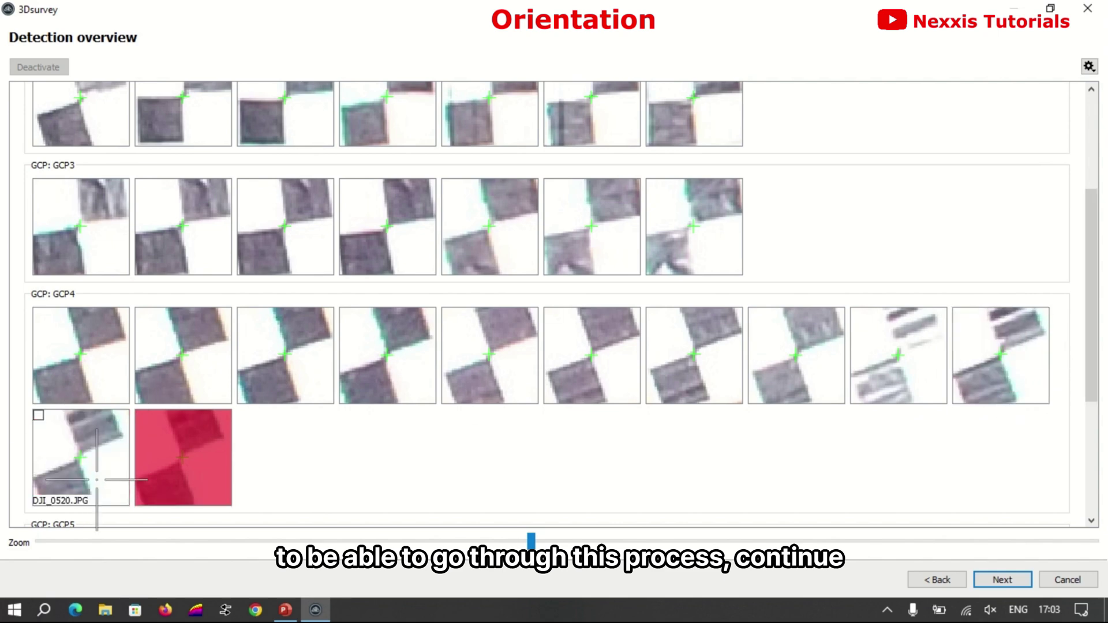
pyautogui.doubleClick(208, 475)
# Finish the detection review with the GCP5 targets and proceed to the orientation summary.
pyautogui.scroll(-3, 408, 505)
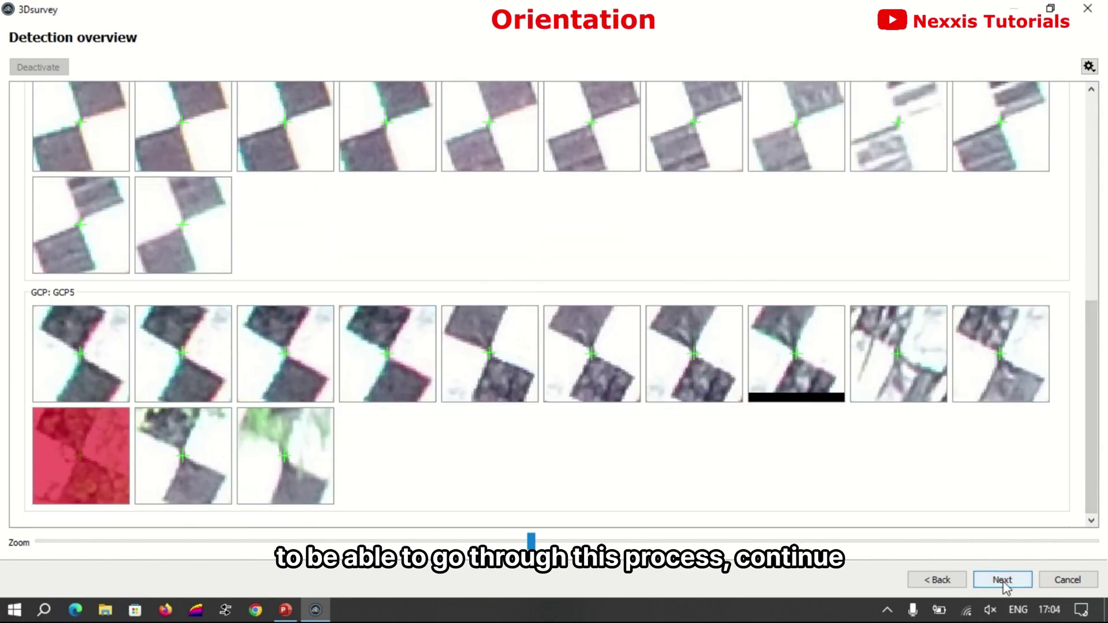
pyautogui.click(1002, 579)
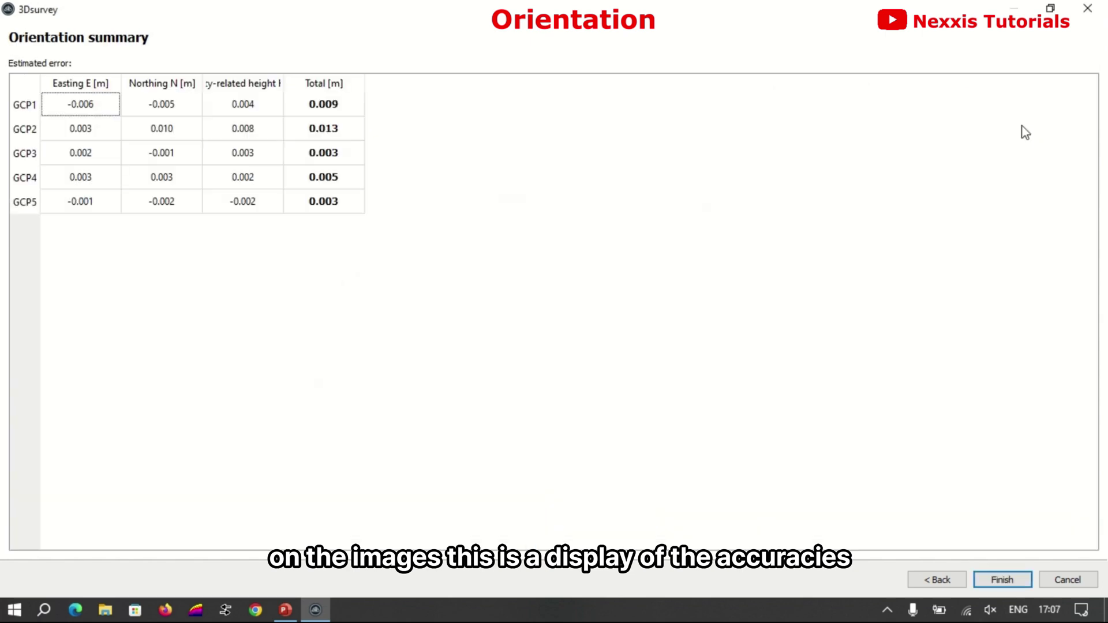
# Accept the orientation summary and run the dense reconstruction at High level with the NVIDIA graphics card enabled.
pyautogui.click(1021, 583)
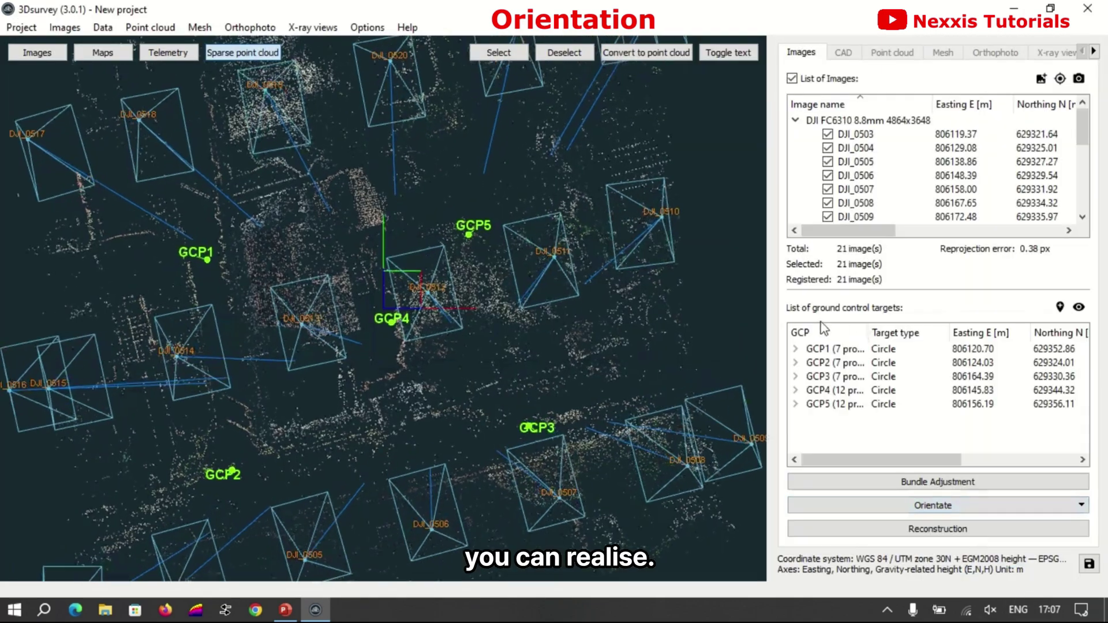
pyautogui.scroll(-3, 549, 268)
pyautogui.moveTo(549, 268); pyautogui.dragTo(526, 294)
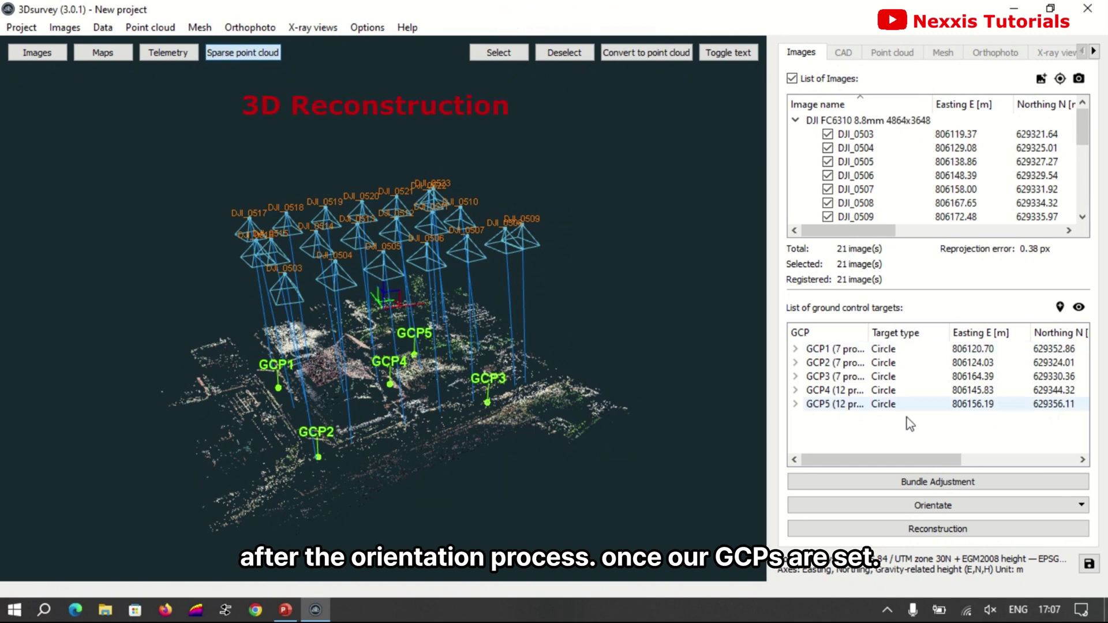
pyautogui.click(930, 532)
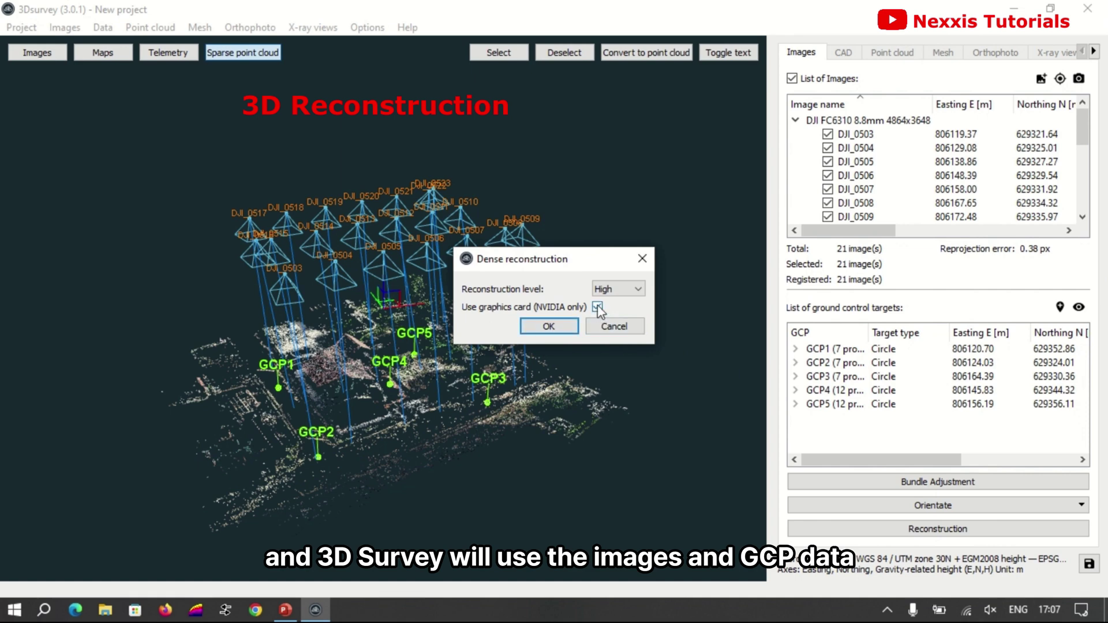
pyautogui.click(548, 325)
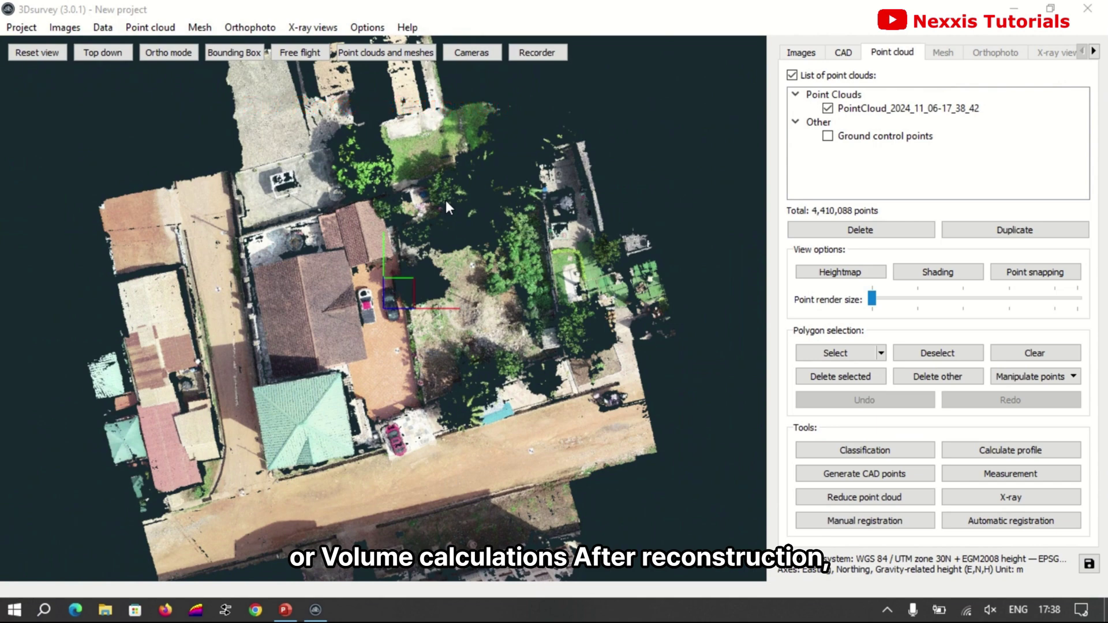
# Calculate a new textured full 3D mesh from the point cloud PointCloud_2024_11_06-17_38_42.
pyautogui.click(199, 31)
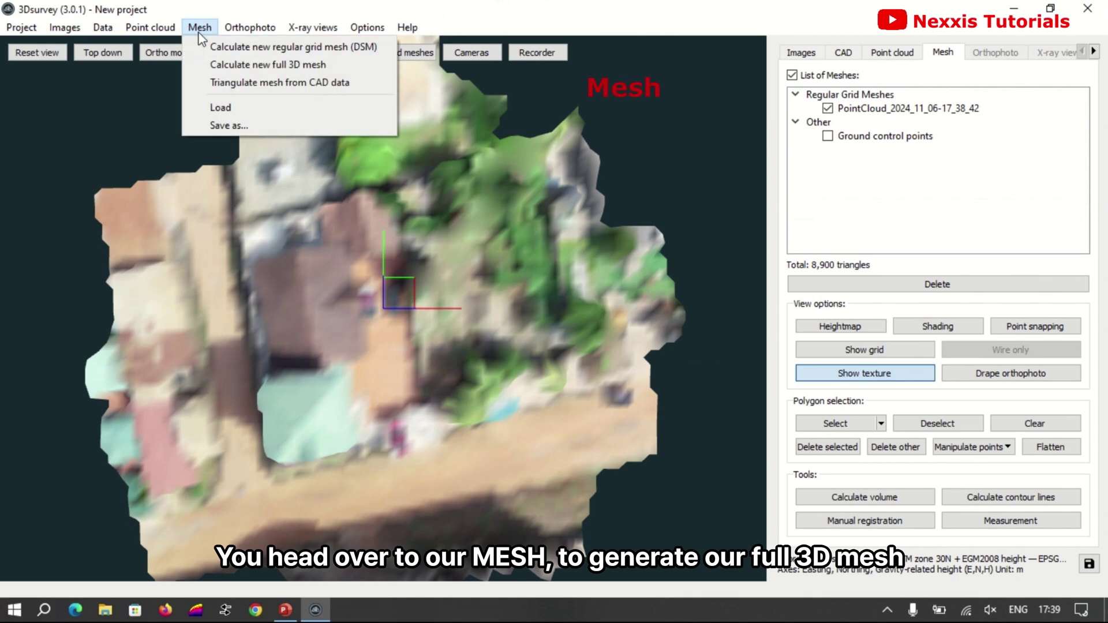
pyautogui.click(226, 66)
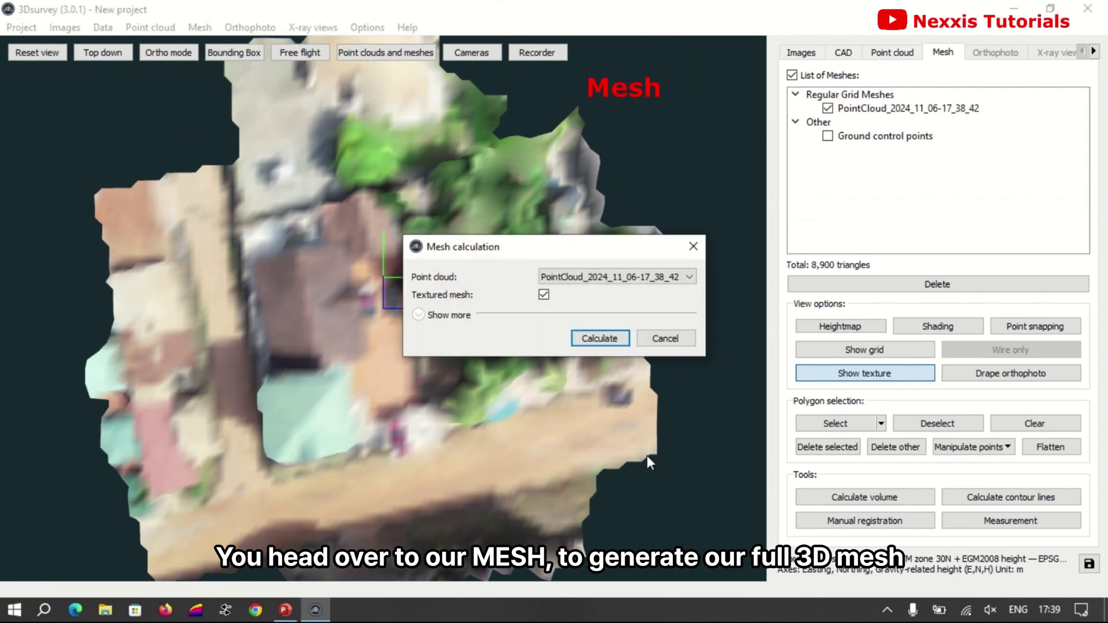
pyautogui.click(600, 338)
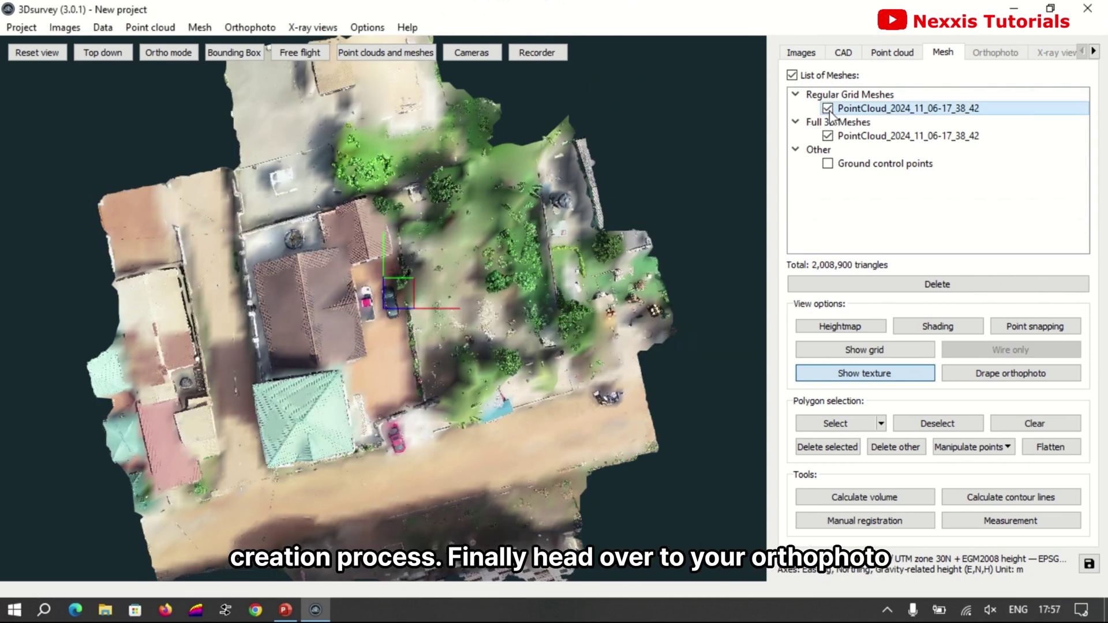
# Calculate a top-down orthophoto at 1.06 cm/px from the 1.00 m traditional orthophoto source and inspect it.
pyautogui.click(249, 27)
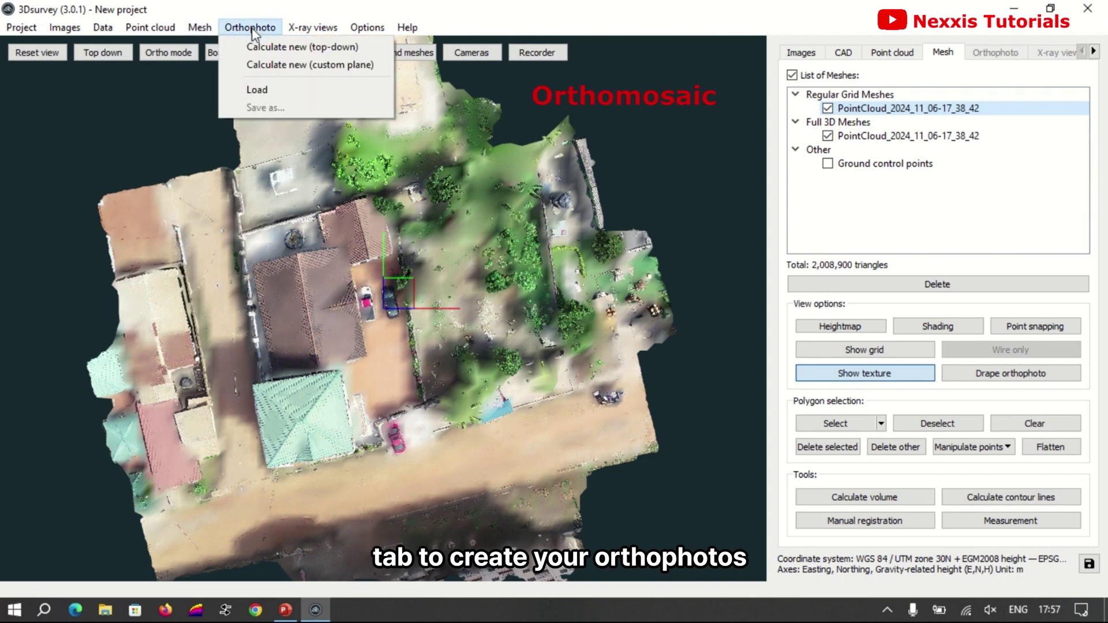
pyautogui.click(265, 43)
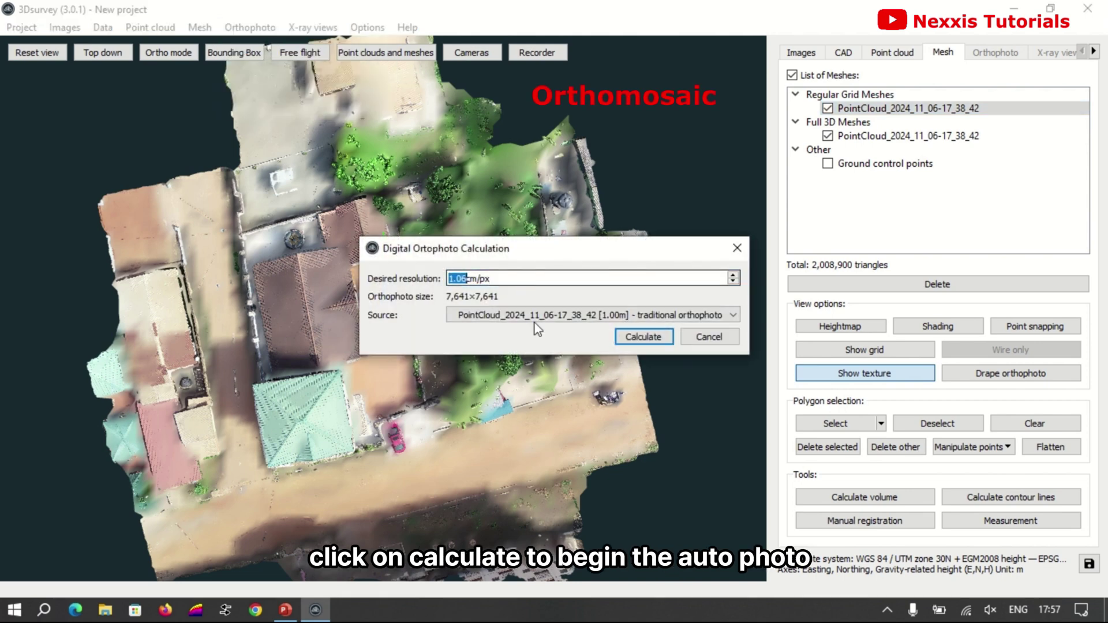
pyautogui.click(637, 339)
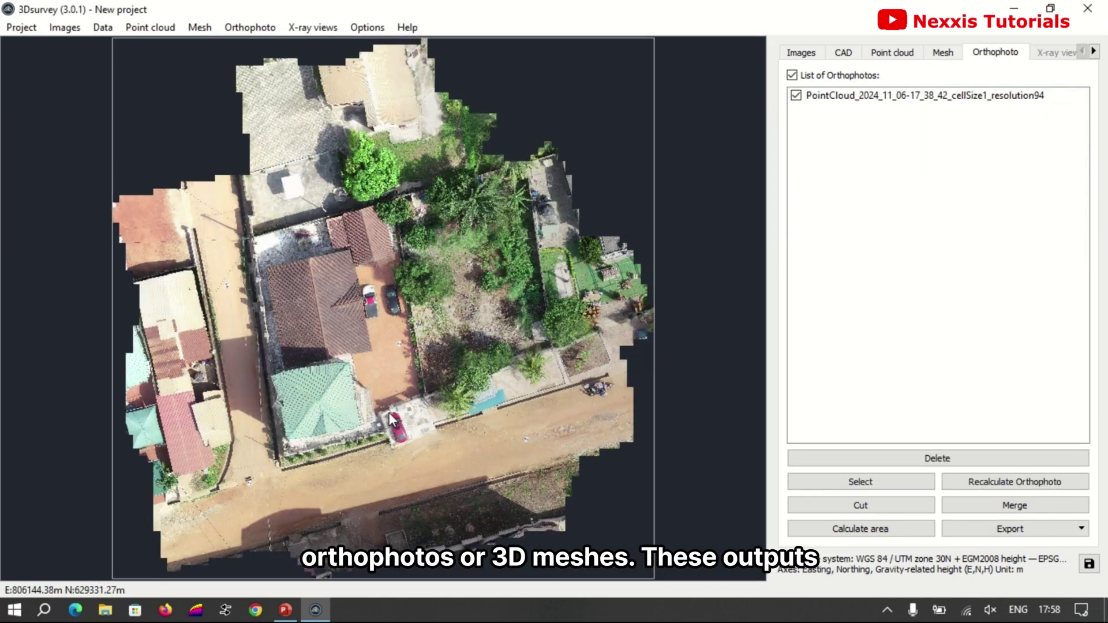
pyautogui.scroll(3, 389, 398)
pyautogui.scroll(-5, 390, 391)
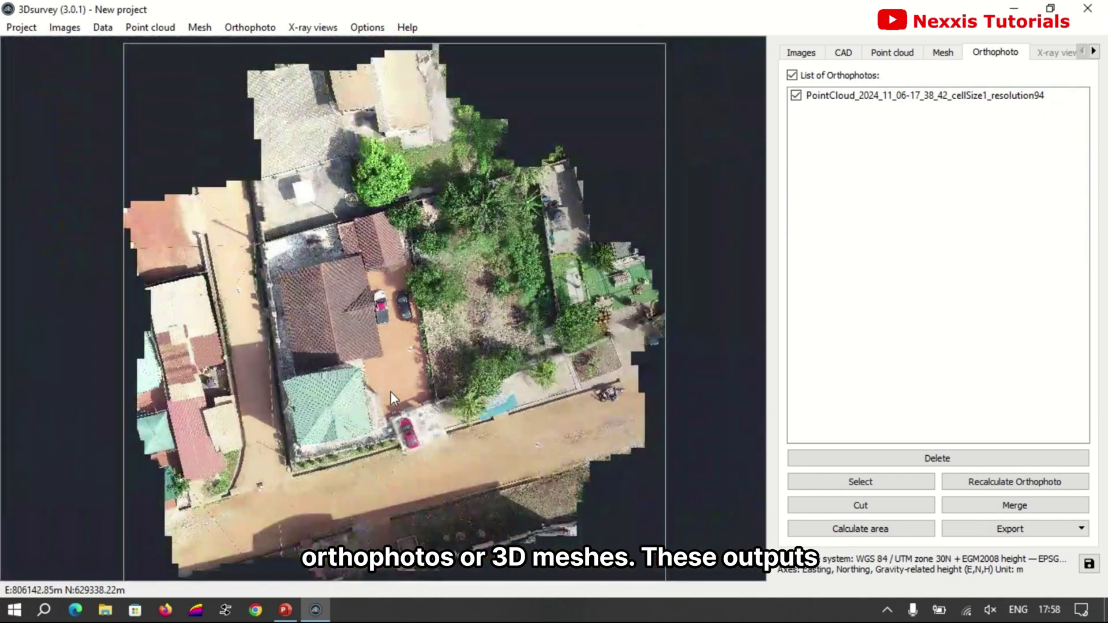
pyautogui.scroll(3, 459, 206)
pyautogui.scroll(-2, 456, 214)
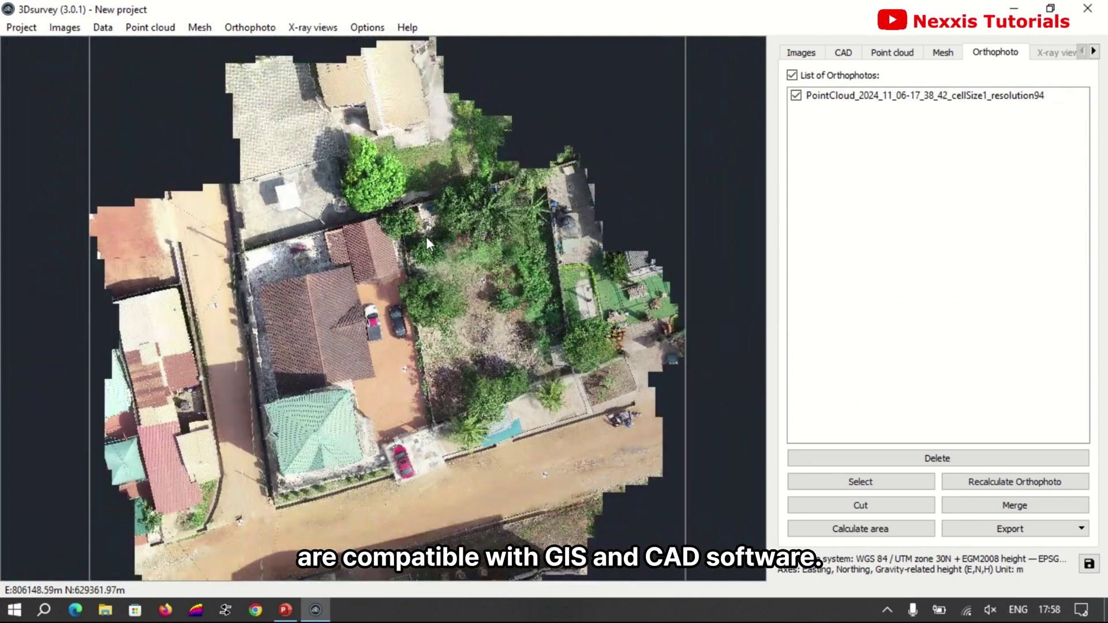